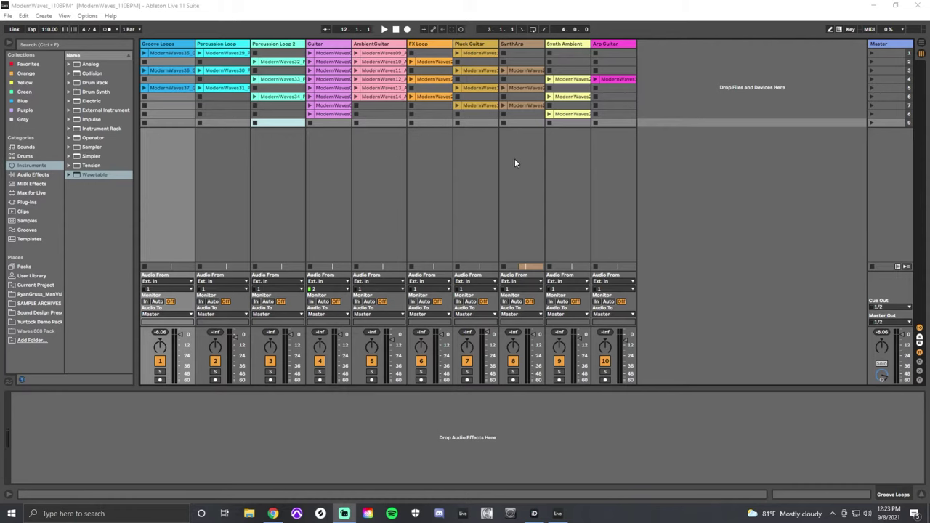
# - Check the Arrangement View, then select slots across FX Loop, Percussion Loop and Arp Guitar
pyautogui.press('Tab')
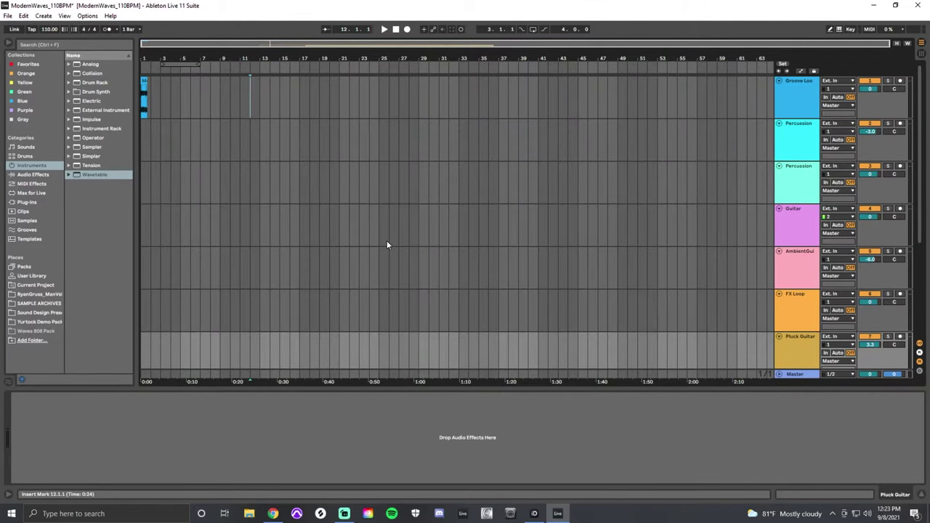
pyautogui.press('Tab')
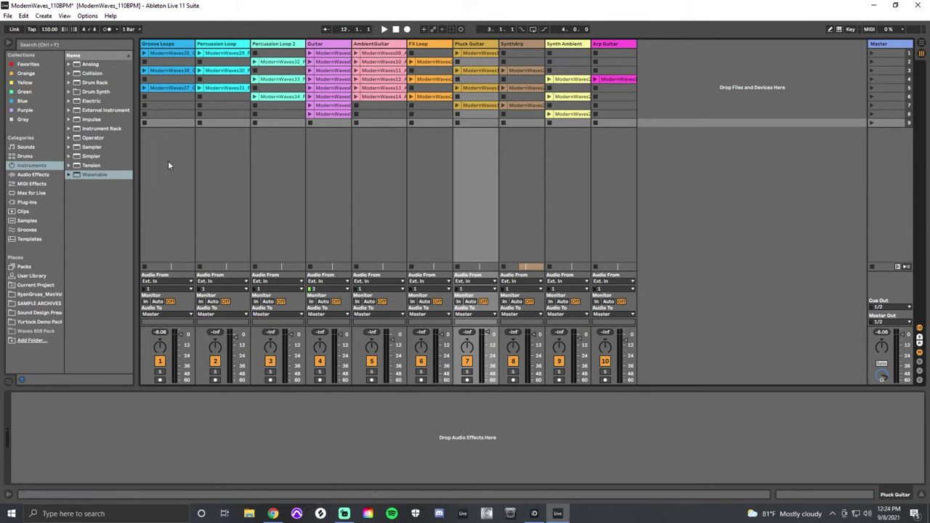
pyautogui.click(428, 122)
pyautogui.click(296, 123)
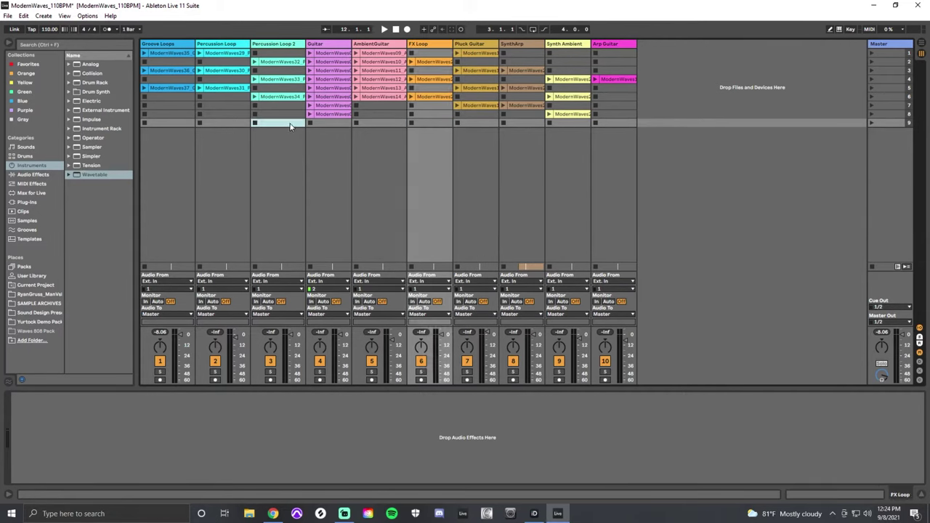
pyautogui.click(228, 121)
pyautogui.click(228, 106)
pyautogui.click(613, 234)
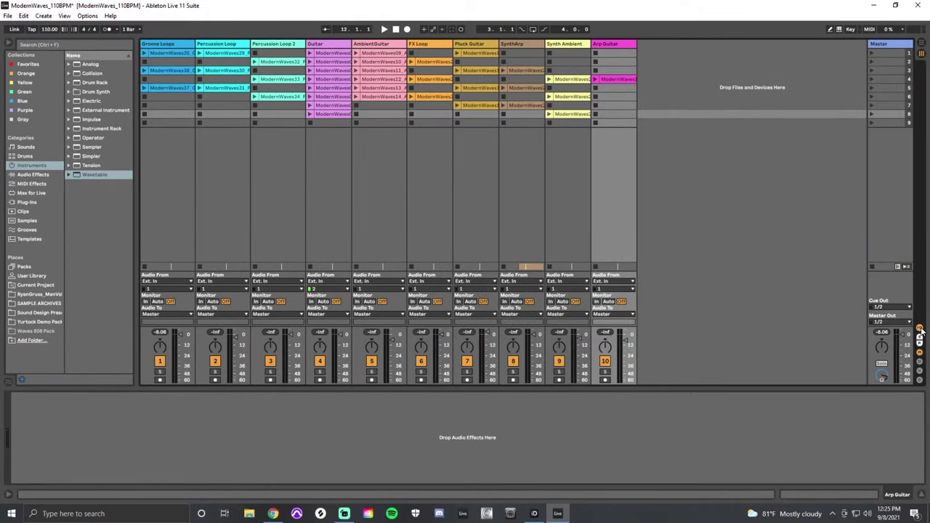
# - Hide the I-O routing section, after toggling it once, and then hide the Mixer section
pyautogui.click(919, 328)
pyautogui.click(919, 328)
pyautogui.click(919, 328)
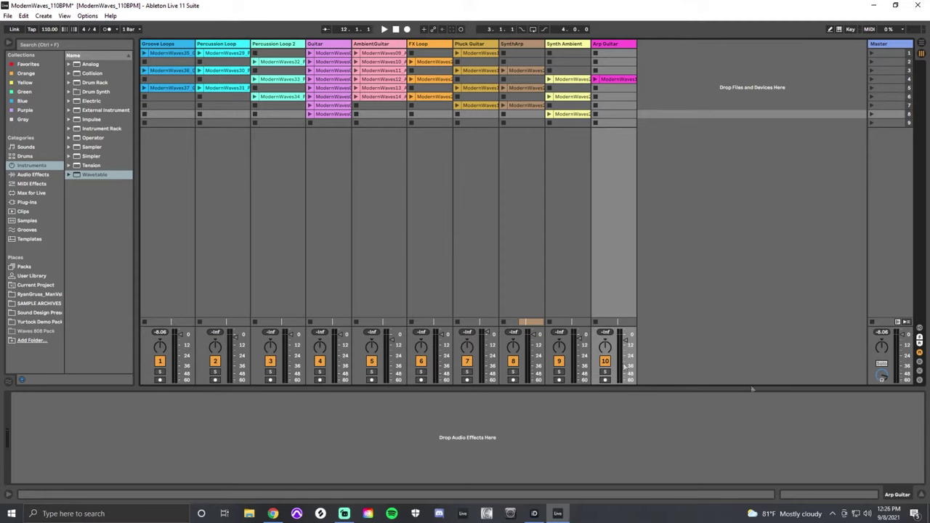
pyautogui.click(919, 354)
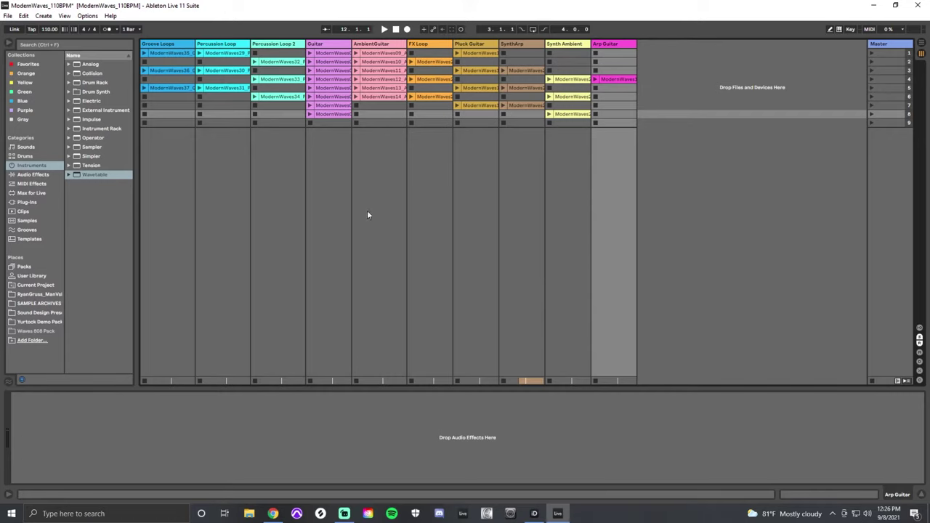
pyautogui.click(345, 181)
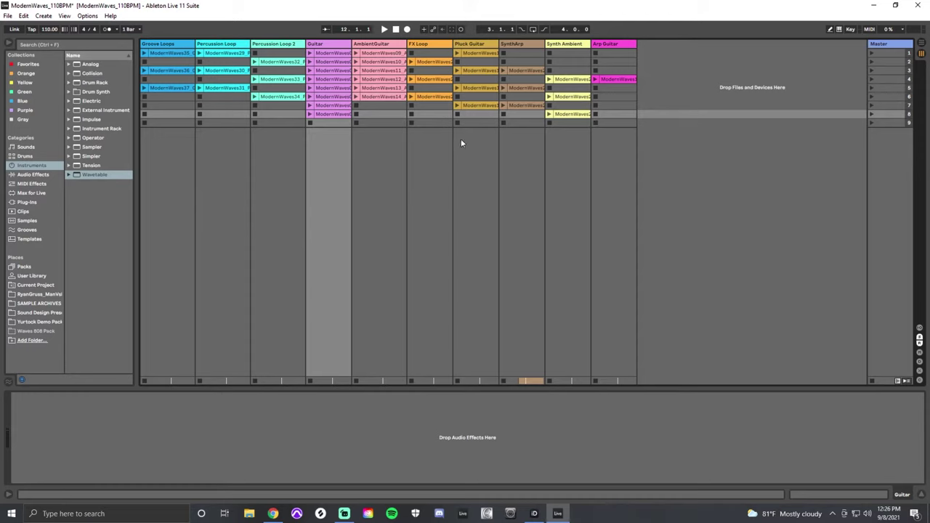
pyautogui.click(260, 140)
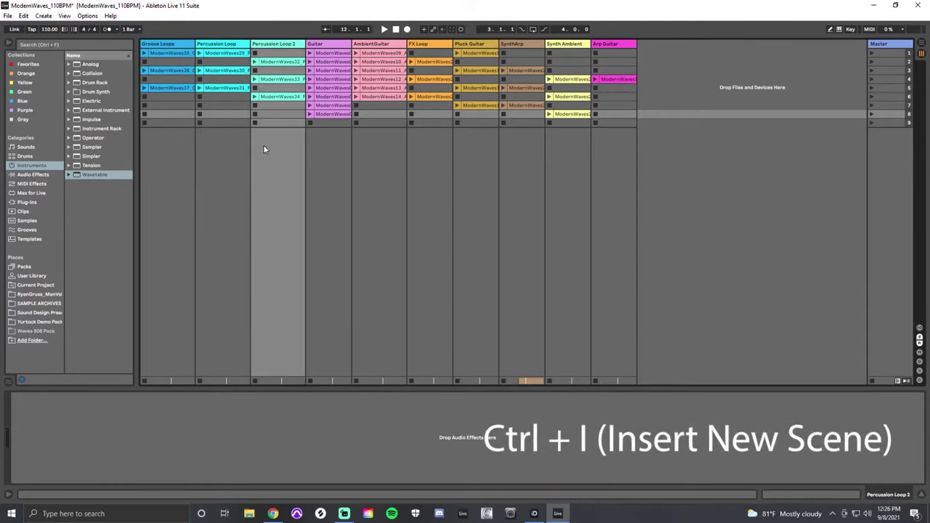
pyautogui.hotkey('ctrl', 'i')
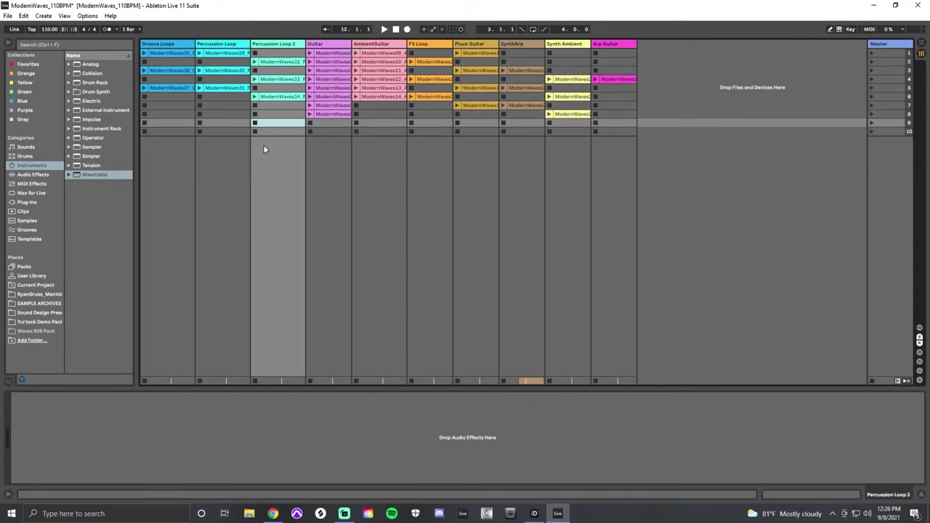
pyautogui.hotkey('ctrl', 'i')
pyautogui.hotkey('ctrl', 'i')
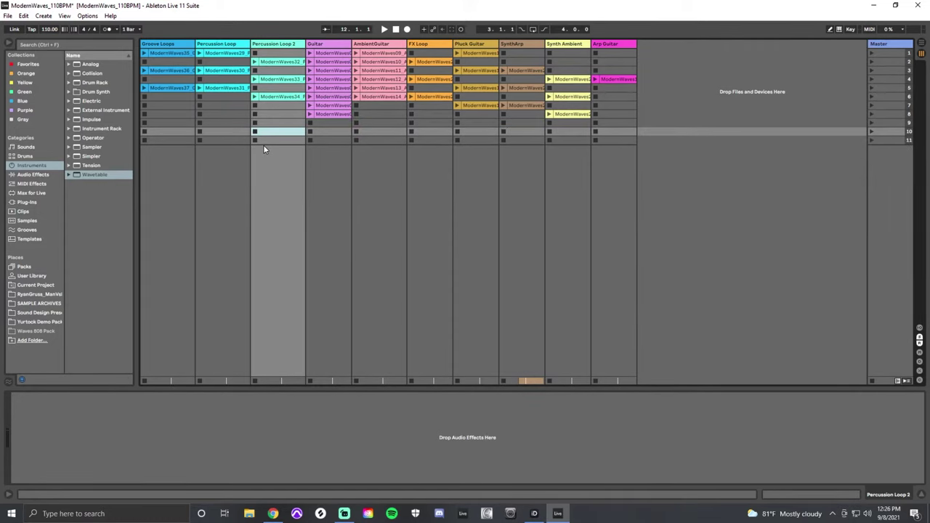
pyautogui.hotkey('ctrl', 'i')
pyautogui.hotkey('ctrl', 'i')
pyautogui.hotkey('ctrl', 'i')
pyautogui.hotkey('ctrl', 'i')
pyautogui.hotkey('ctrl', 'i')
pyautogui.hotkey('ctrl', 'i')
pyautogui.hotkey('ctrl', 'i')
pyautogui.hotkey('ctrl', 'i')
pyautogui.hotkey('ctrl', 'i')
pyautogui.hotkey('ctrl', 'i')
pyautogui.hotkey('ctrl', 'i')
pyautogui.hotkey('ctrl', 'i')
pyautogui.hotkey('ctrl', 'i')
pyautogui.hotkey('ctrl', 'i')
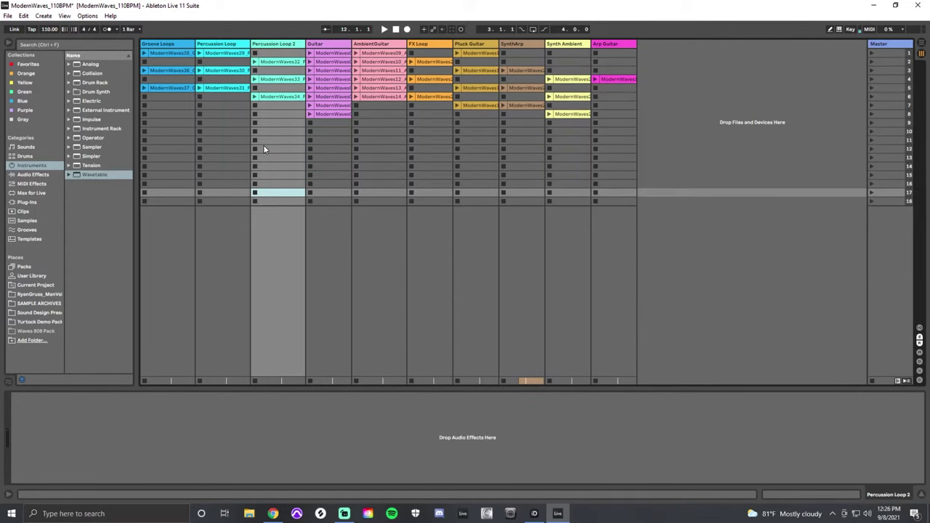
pyautogui.hotkey('ctrl', 'i')
pyautogui.hotkey('ctrl', 'i')
pyautogui.hotkey('ctrl', 'i')
pyautogui.hotkey('ctrl', 'i')
pyautogui.hotkey('ctrl', 'i')
pyautogui.hotkey('ctrl', 'i')
pyautogui.hotkey('ctrl', 'i')
pyautogui.hotkey('ctrl', 'i')
pyautogui.hotkey('ctrl', 'i')
pyautogui.hotkey('ctrl', 'i')
pyautogui.hotkey('ctrl', 'i')
pyautogui.hotkey('ctrl', 'i')
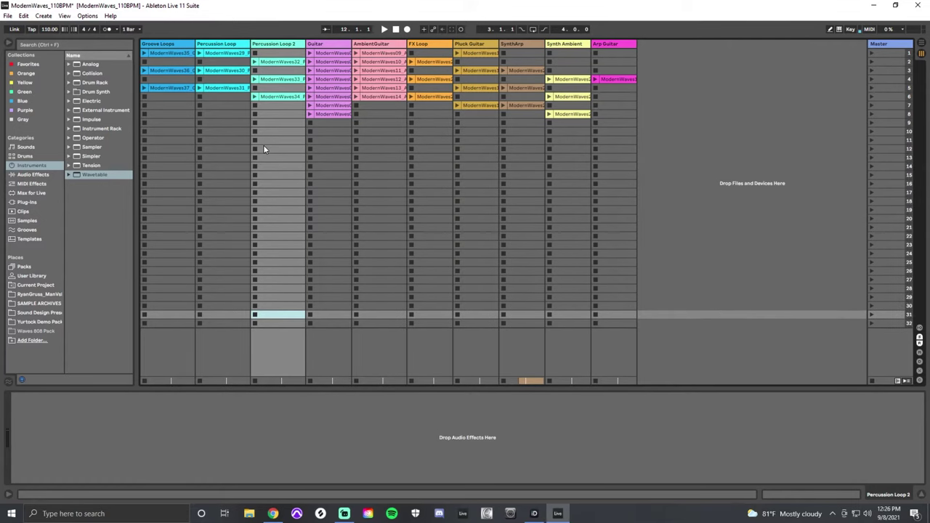
pyautogui.hotkey('ctrl', 'i')
pyautogui.hotkey('ctrl', 'i')
pyautogui.hotkey('ctrl', 'i')
pyautogui.hotkey('ctrl', 'i')
pyautogui.hotkey('ctrl', 'i')
pyautogui.hotkey('ctrl', 'i')
pyautogui.hotkey('ctrl', 'i')
pyautogui.hotkey('ctrl', 'i')
pyautogui.hotkey('ctrl', 'i')
pyautogui.hotkey('ctrl', 'i')
pyautogui.hotkey('ctrl', 'i')
pyautogui.hotkey('ctrl', 'i')
pyautogui.hotkey('ctrl', 'i')
pyautogui.hotkey('ctrl', 'i')
pyautogui.hotkey('ctrl', 'i')
pyautogui.hotkey('ctrl', 'i')
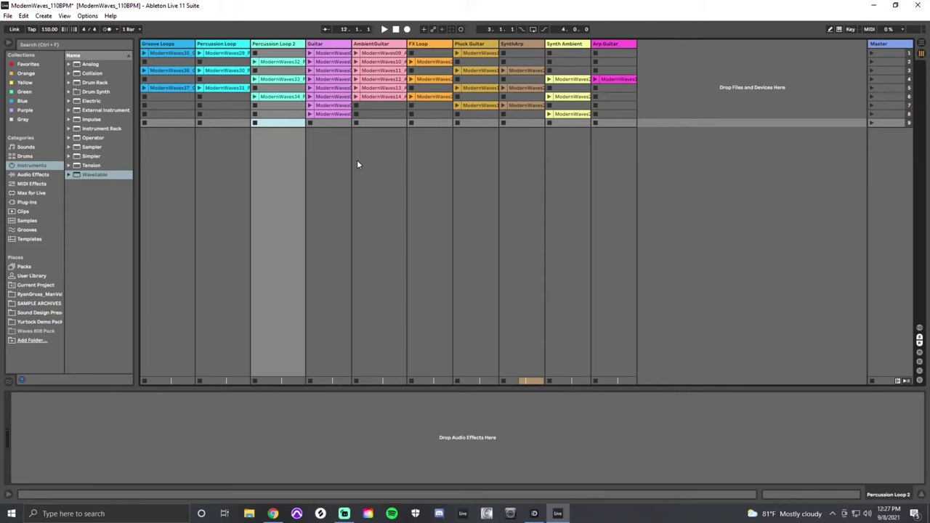
# - In the Arrangement View, select the leftover clips on the Groove Loops and Percussion tracks
pyautogui.press('Tab')
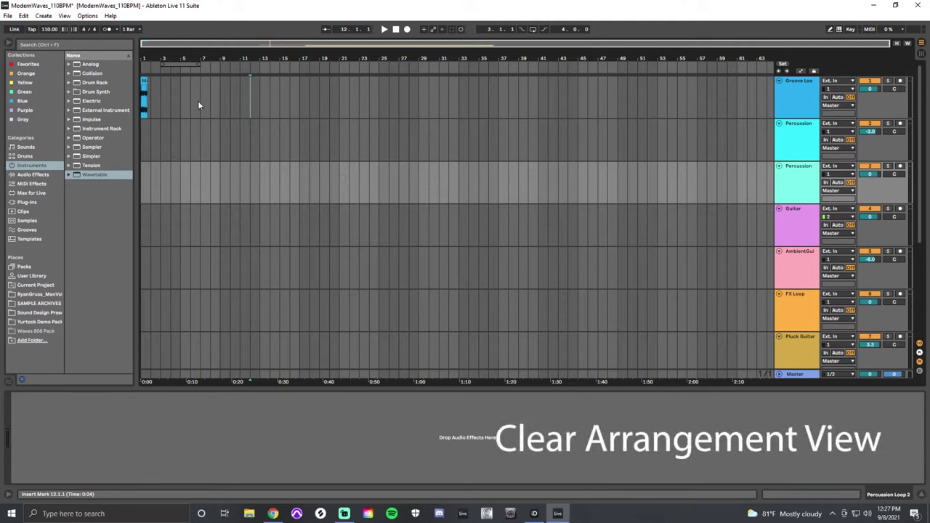
pyautogui.moveTo(209, 111); pyautogui.dragTo(109, 104)
pyautogui.click(201, 144)
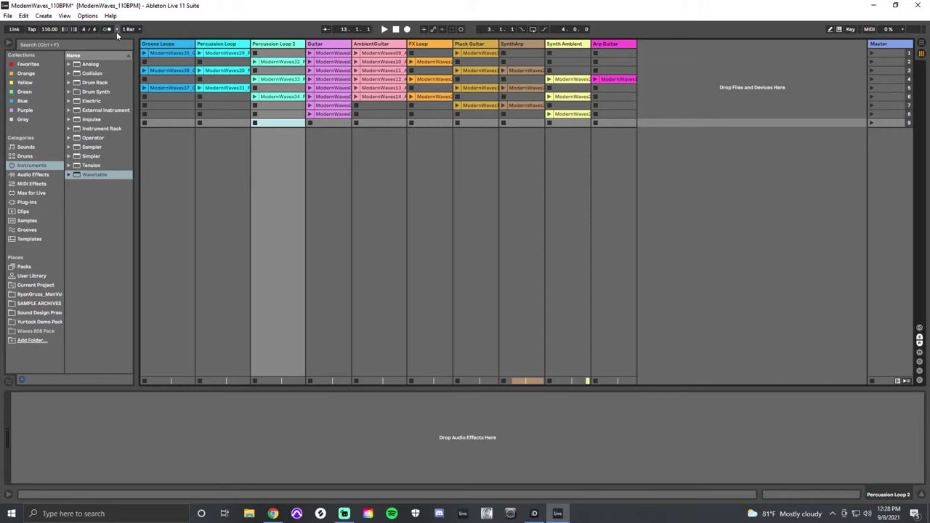
# - Set the count-in to 2 bars, then make a brief test recording and stop it
pyautogui.click(117, 29)
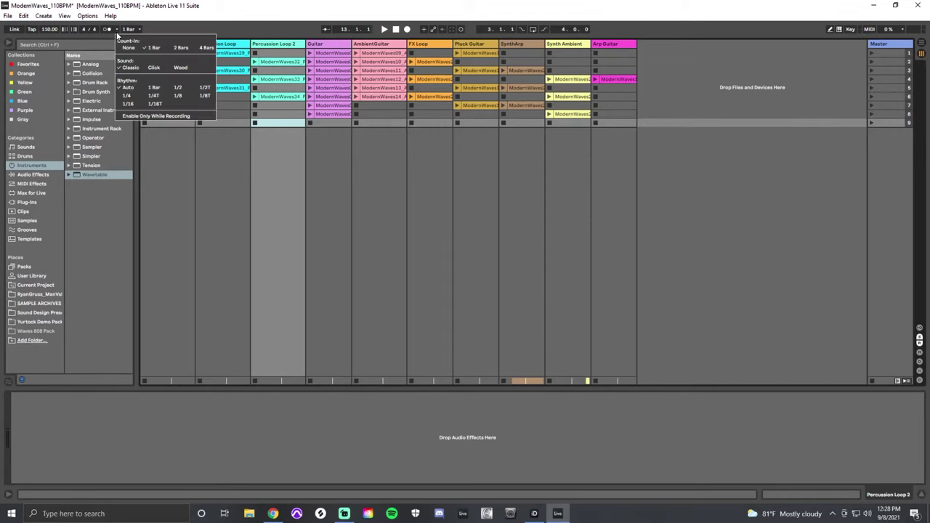
pyautogui.click(175, 48)
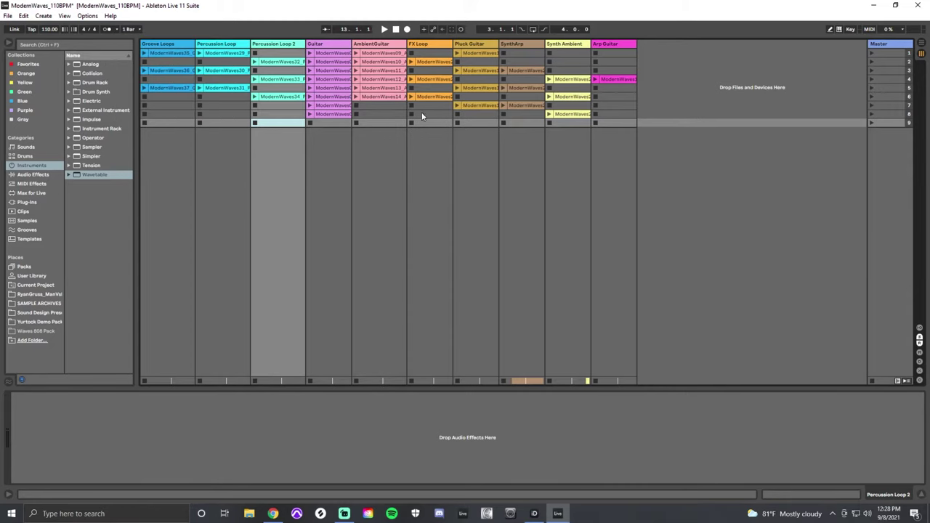
pyautogui.click(408, 29)
pyautogui.press('space')
pyautogui.click(145, 67)
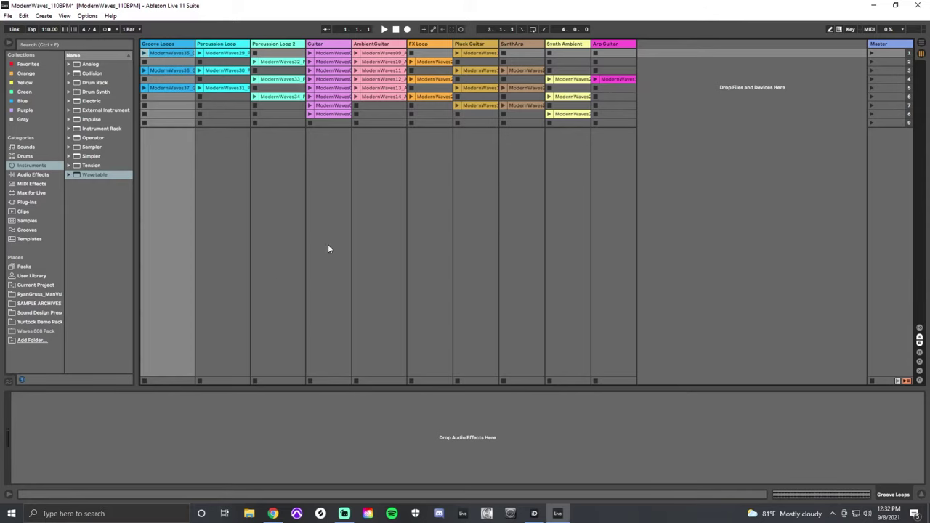
# - Select Percussion Loop slots, then select bars 3 to 33 on Groove Loops in the Arrangement
pyautogui.click(198, 107)
pyautogui.click(279, 122)
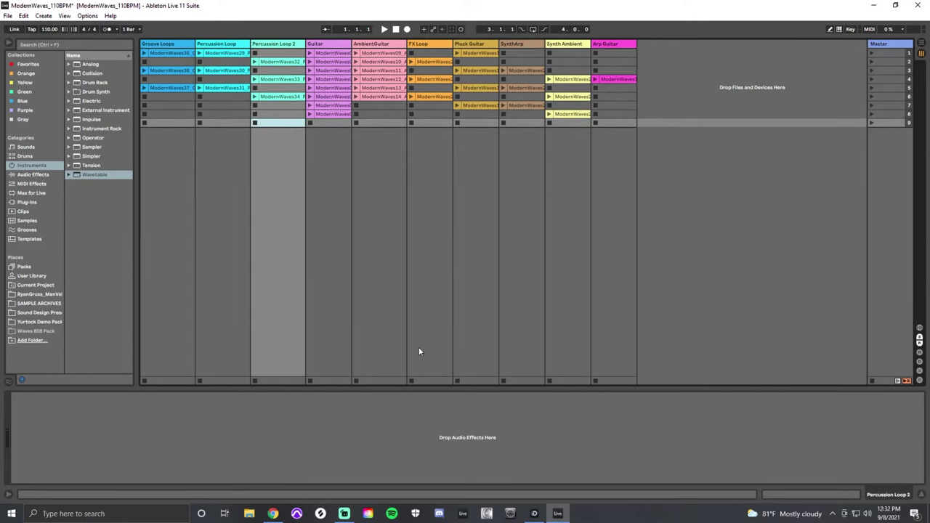
pyautogui.press('Tab')
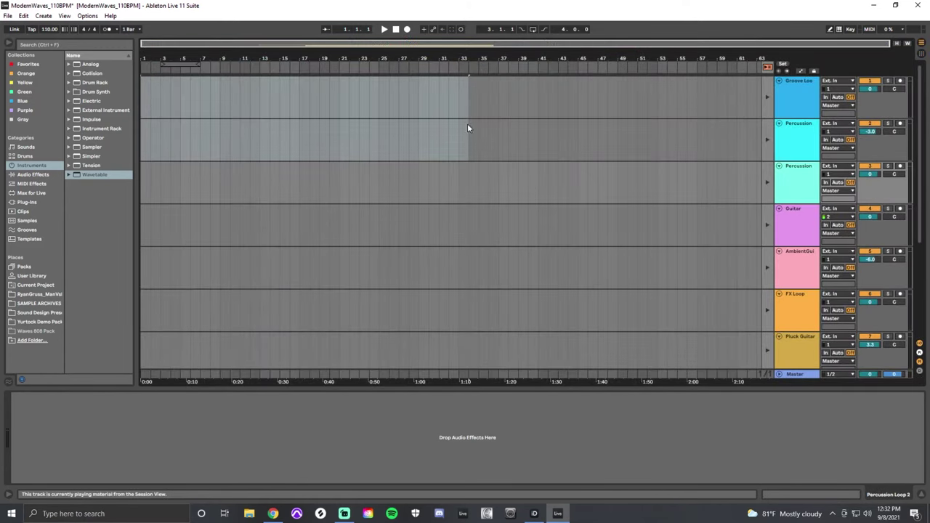
pyautogui.click(279, 117)
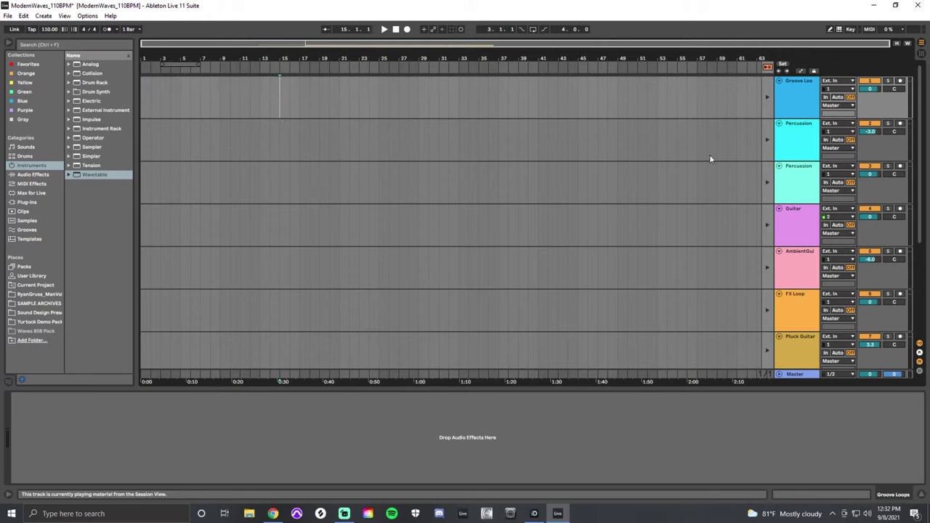
pyautogui.moveTo(162, 101); pyautogui.dragTo(469, 109)
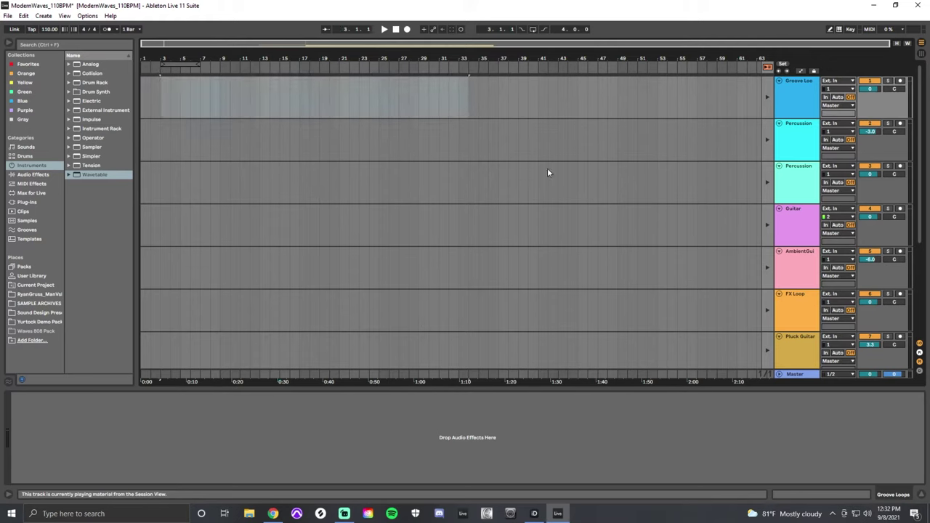
# - Send Groove Loops, Percussion Loop 2 and AmbientGuitar back to arrangement playback, then return to Session View
pyautogui.click(769, 98)
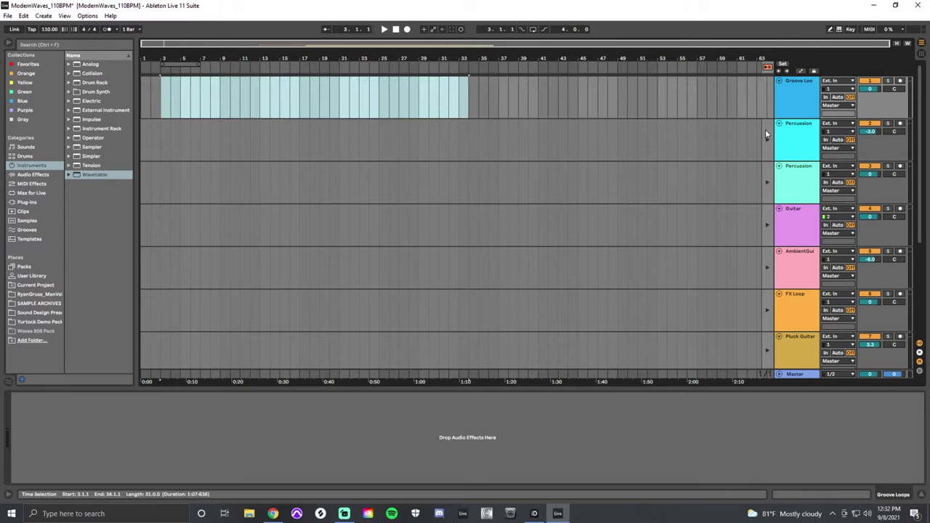
pyautogui.click(766, 181)
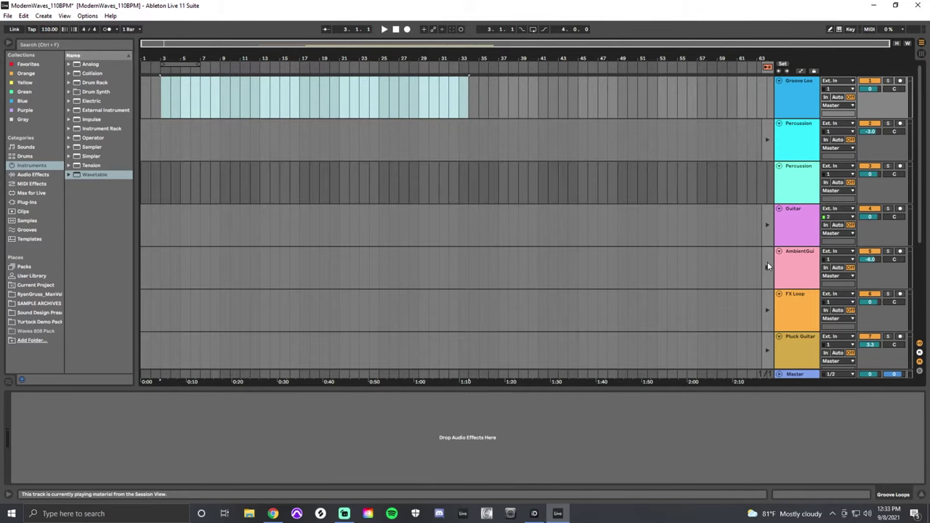
pyautogui.click(767, 268)
pyautogui.press('Tab')
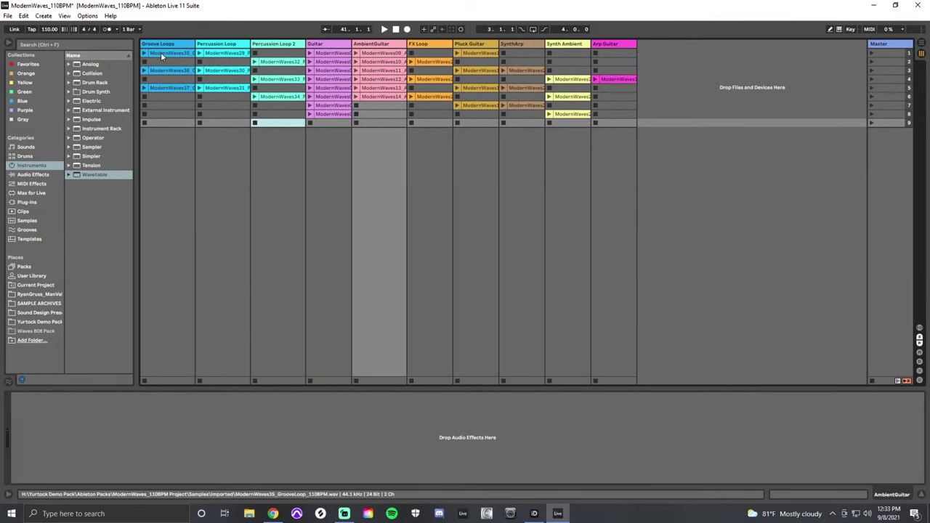
# - Start recording, launch the first Groove Loops clip, and check its progress on the timeline
pyautogui.click(407, 30)
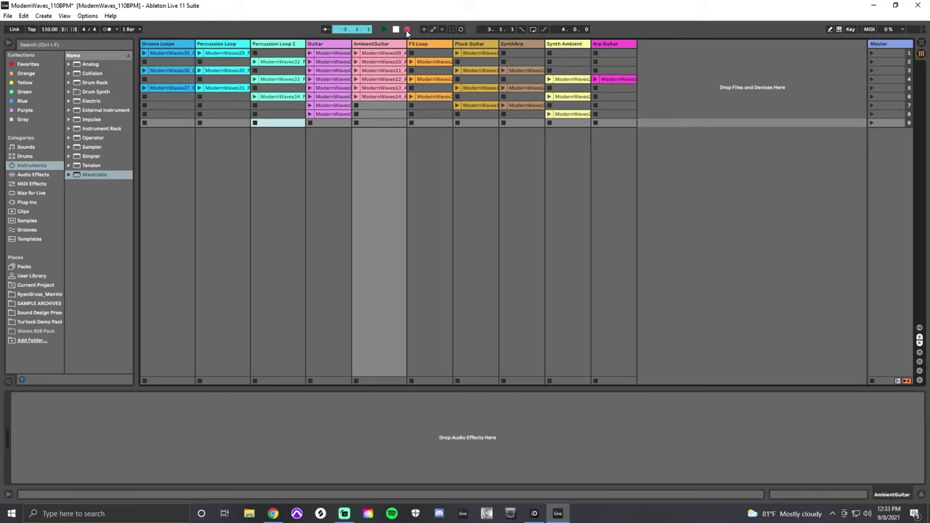
pyautogui.click(144, 54)
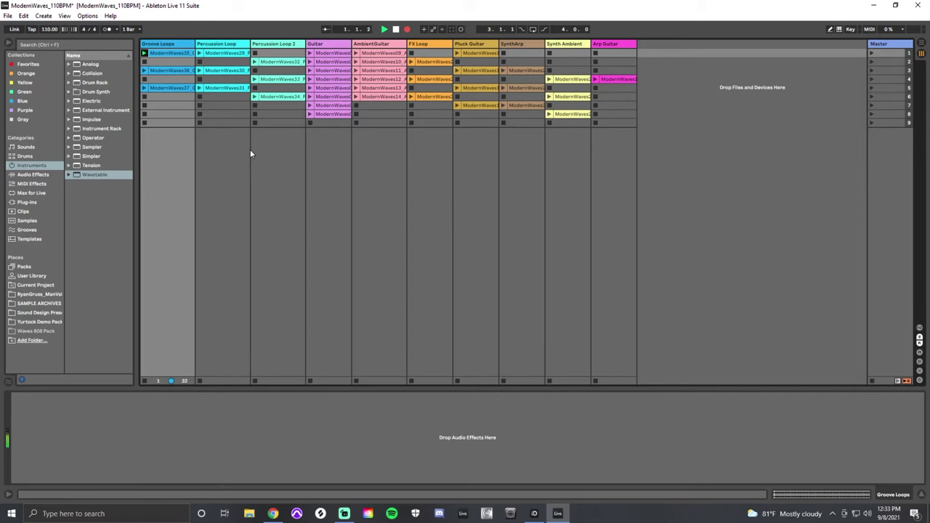
pyautogui.press('Tab')
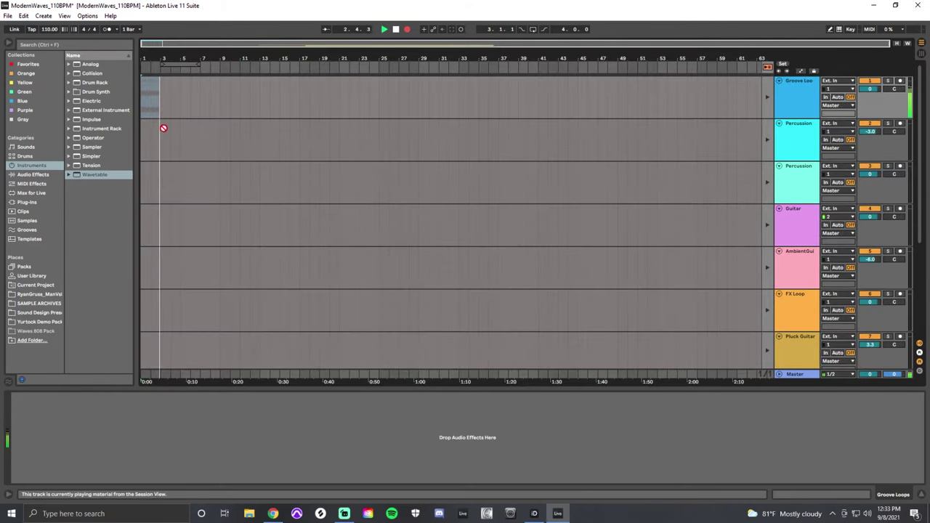
pyautogui.press('Tab')
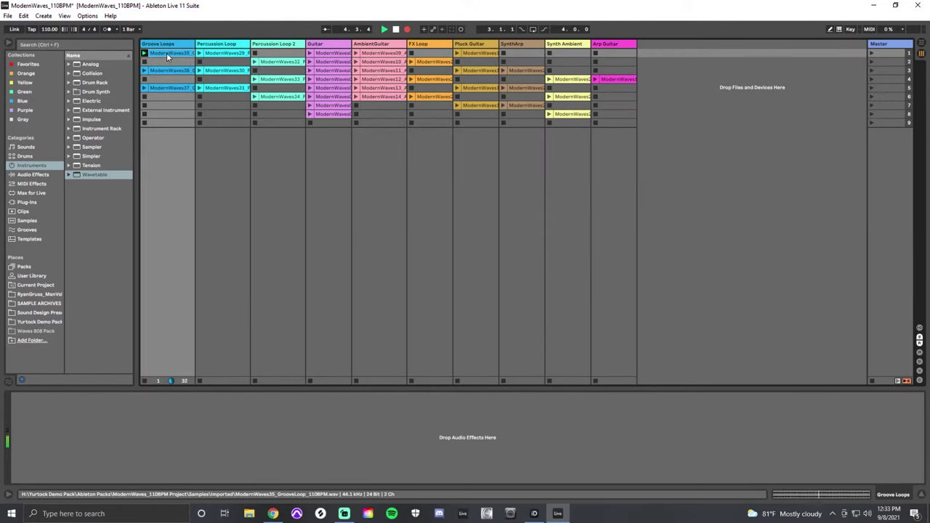
pyautogui.press('Tab')
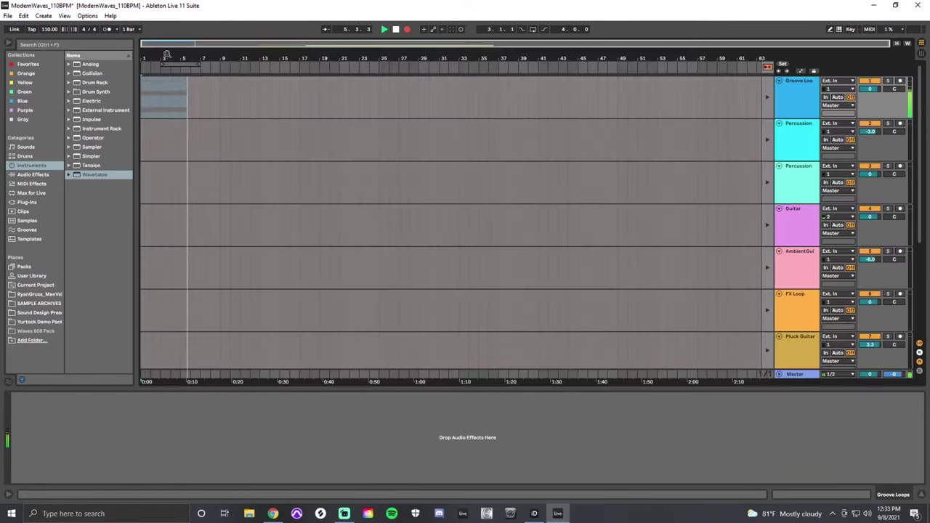
pyautogui.press('Tab')
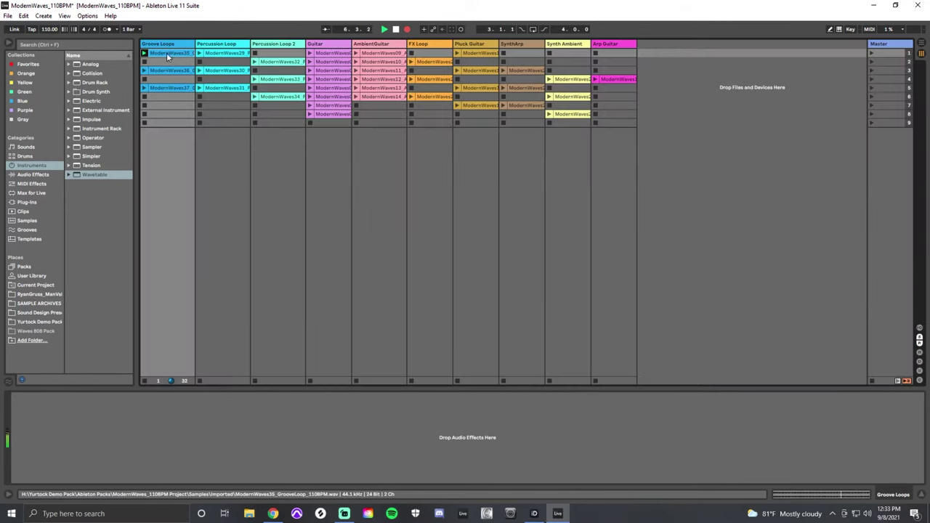
pyautogui.press('Tab')
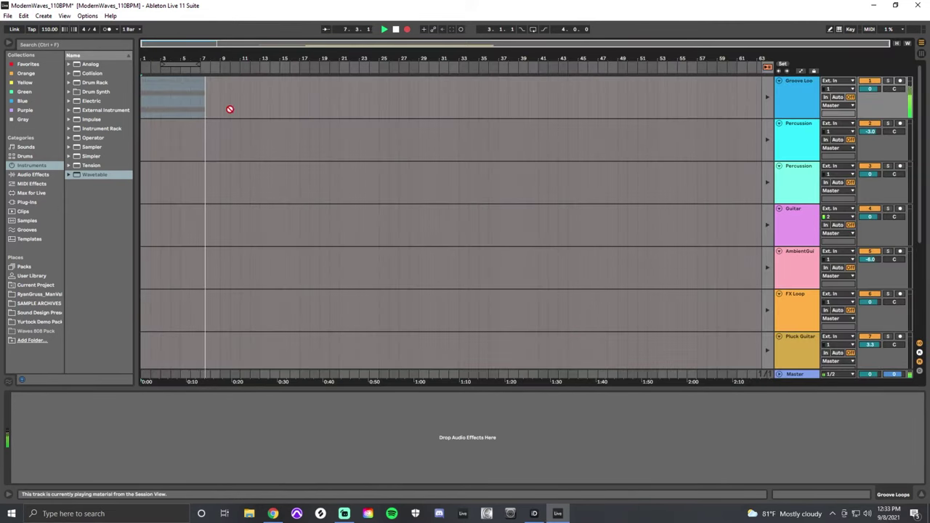
pyautogui.press('Tab')
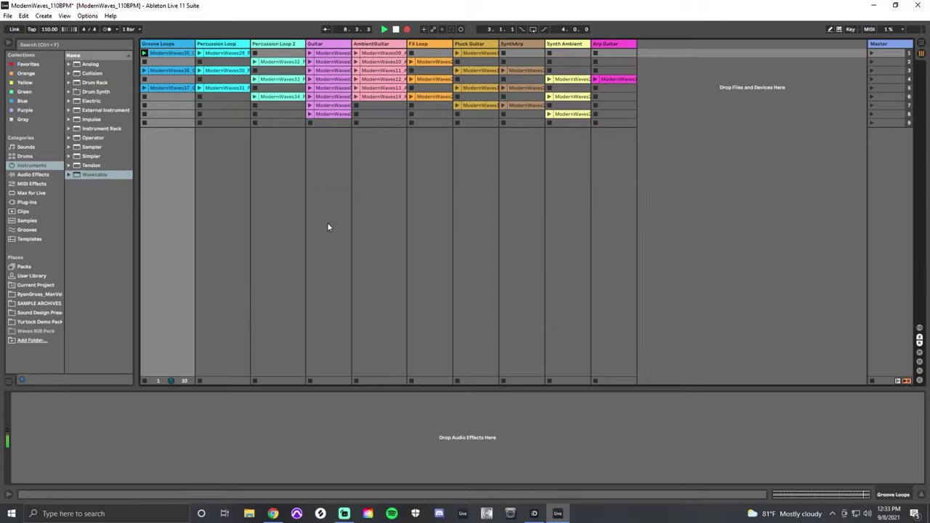
# - Launch Percussion Loop ModernWaves29, Guitar, AmbientGuitar ModernWaves09, Pluck Guitar and row-3 SynthArp clips
pyautogui.click(200, 54)
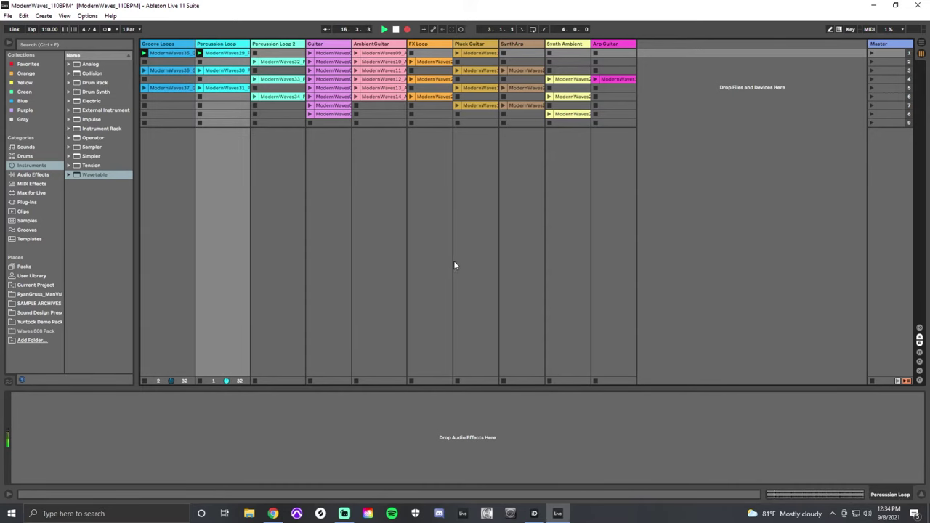
pyautogui.press('Tab')
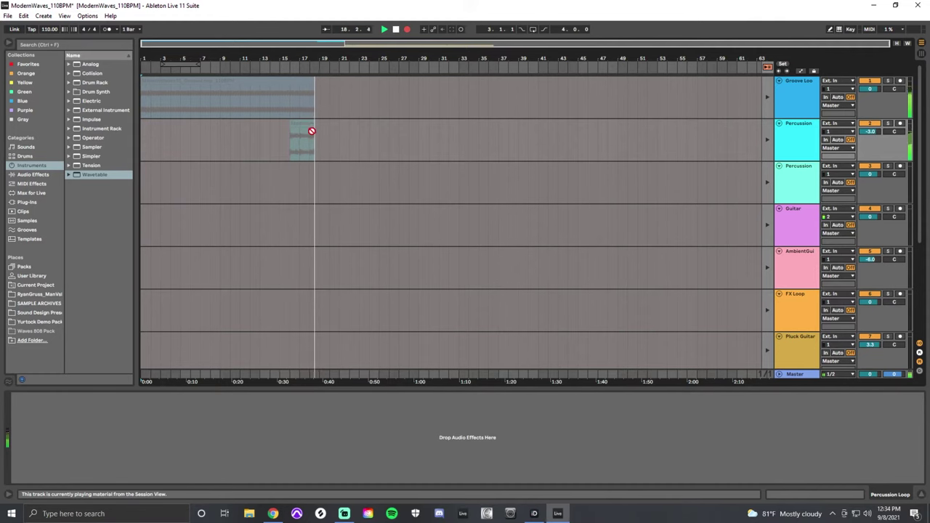
pyautogui.press('Tab')
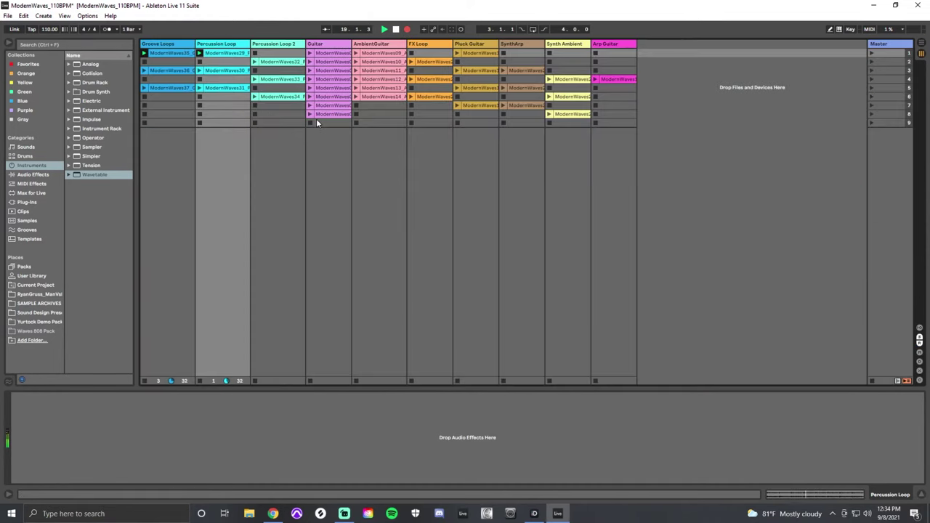
pyautogui.click(309, 55)
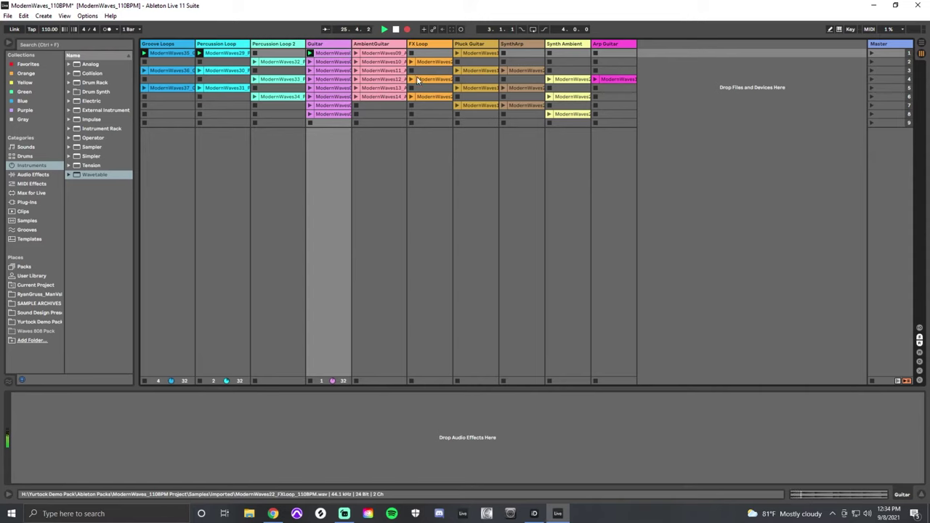
pyautogui.click(356, 53)
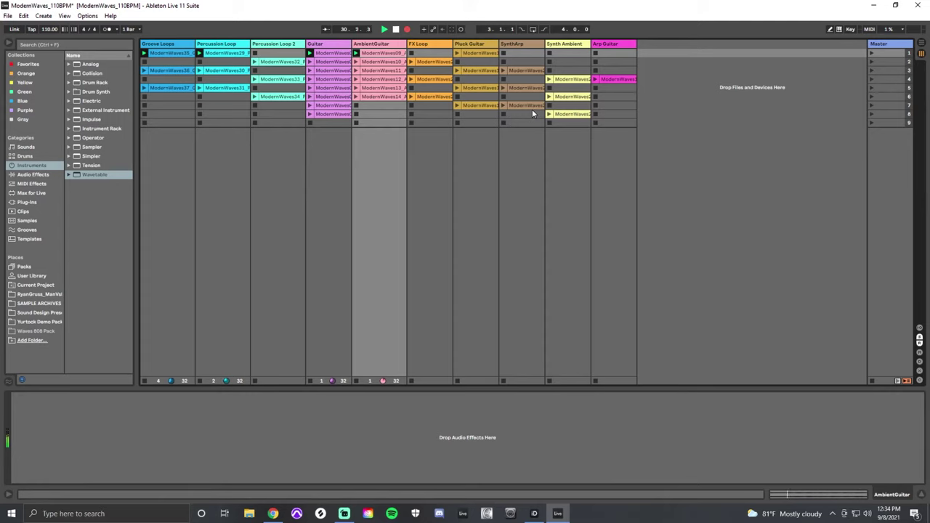
pyautogui.click(457, 52)
pyautogui.click(503, 70)
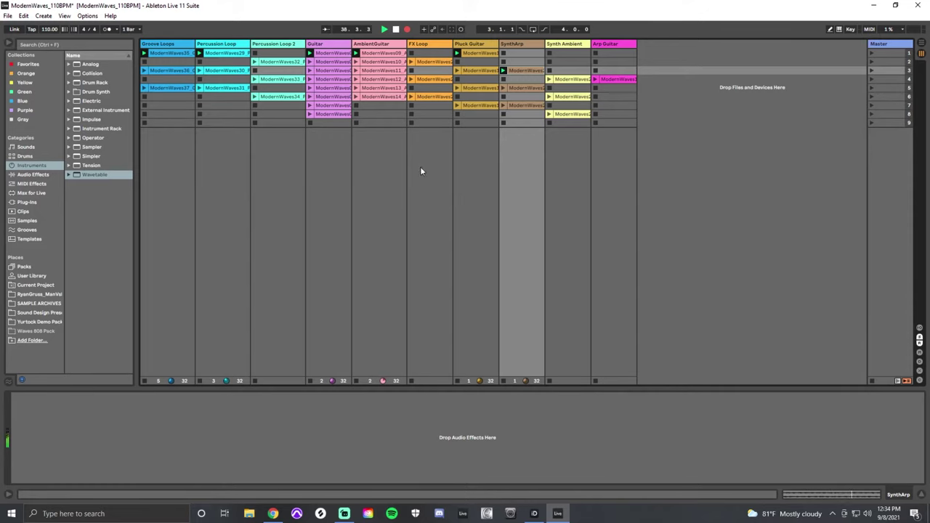
# - Show the mixer beneath the clip grid and pull the SynthArp volume fader down
pyautogui.press('Tab')
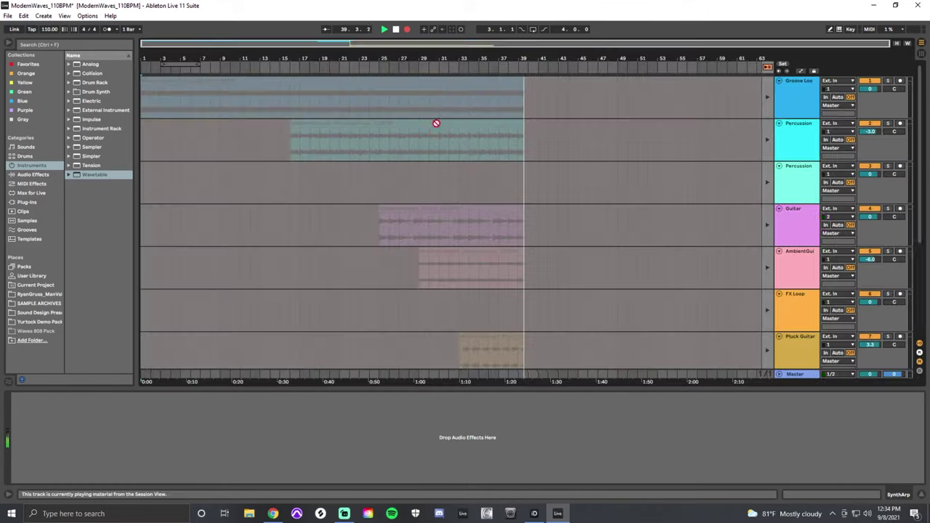
pyautogui.press('Tab')
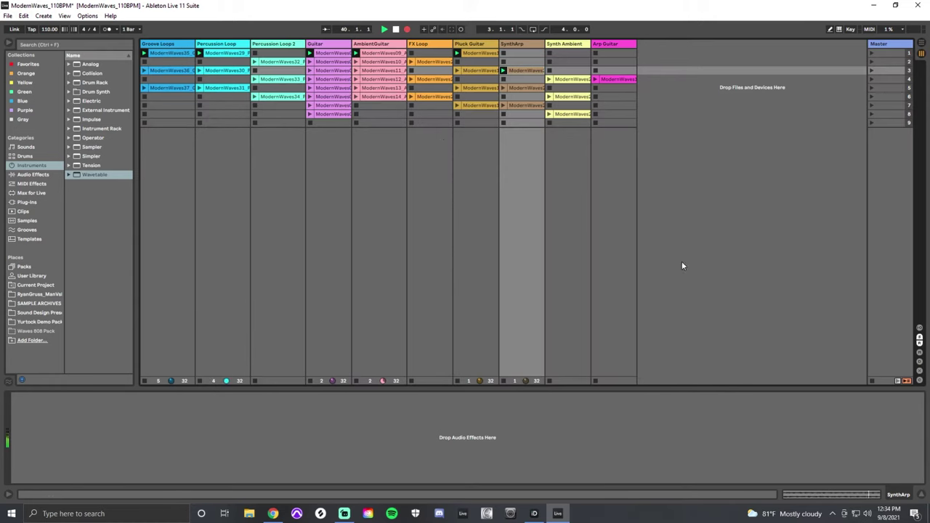
pyautogui.click(919, 352)
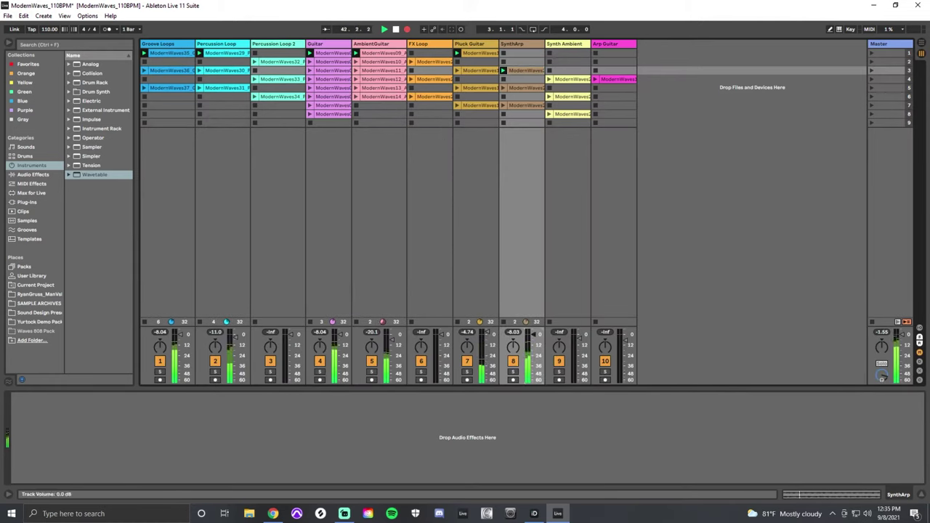
pyautogui.moveTo(533, 335); pyautogui.dragTo(533, 346)
pyautogui.press('Tab')
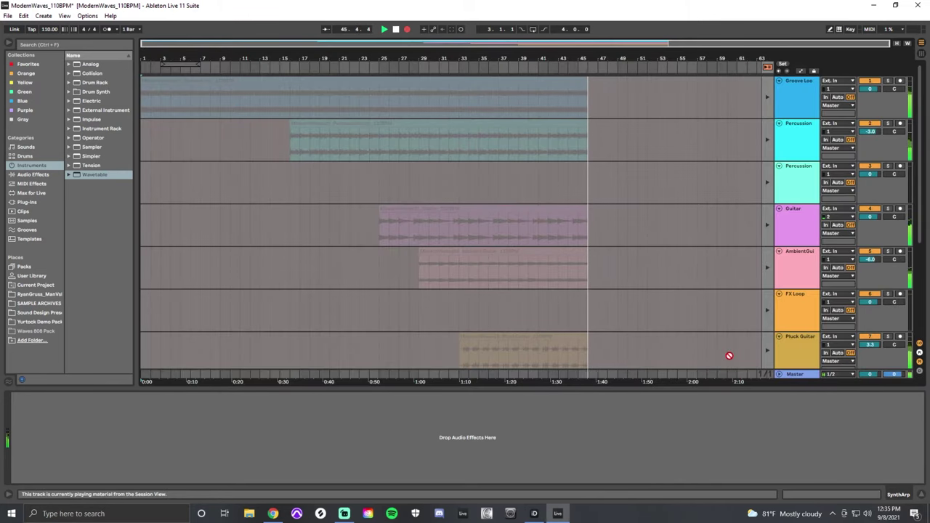
pyautogui.press('Tab')
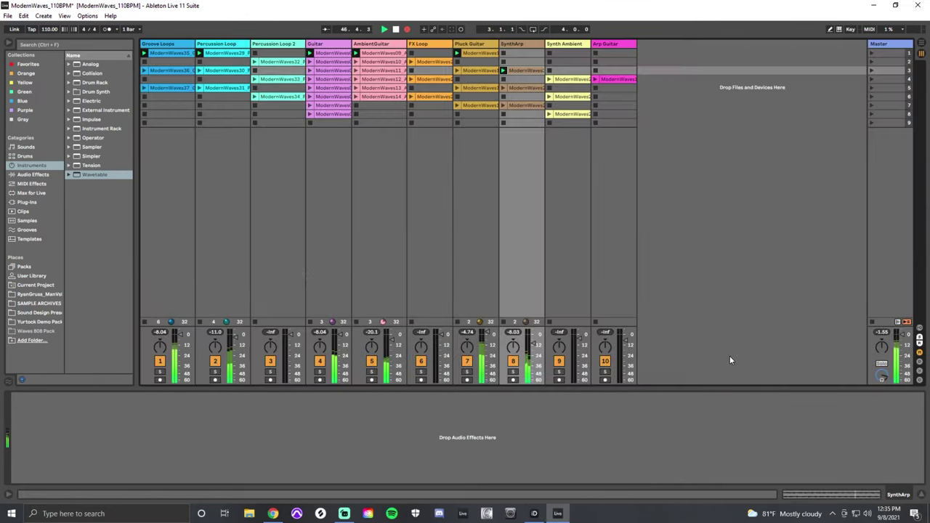
# - Launch the row-4 Synth Ambient clip and the row-6 FX Loop and AmbientGuitar clips
pyautogui.click(548, 78)
pyautogui.click(410, 96)
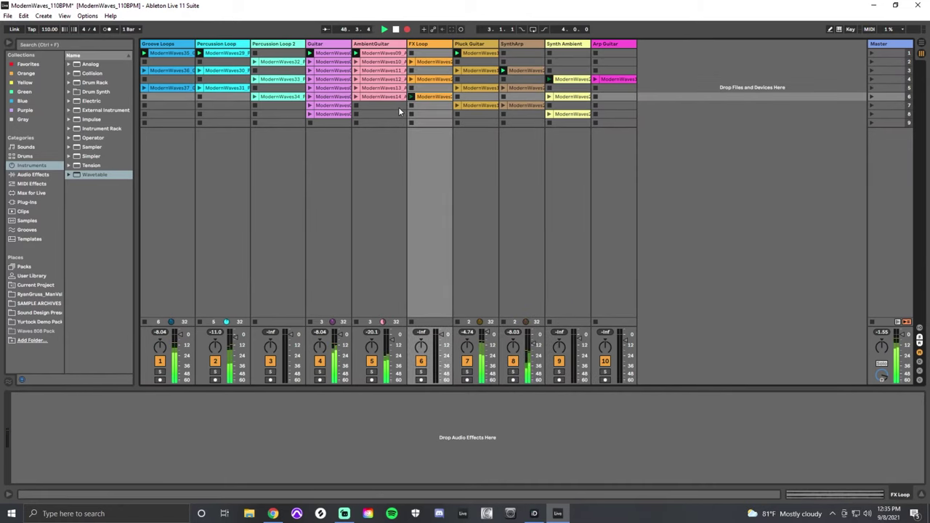
pyautogui.click(356, 96)
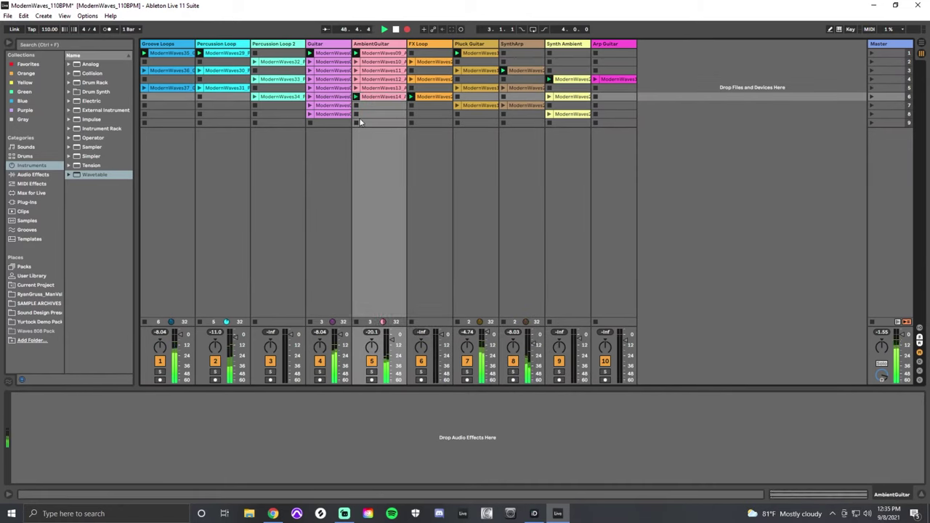
# - Launch Groove Loops ModernWaves37 and Percussion Loop 2 ModernWaves33, and switch Guitar and Synth Ambient clips
pyautogui.click(143, 88)
pyautogui.click(254, 80)
pyautogui.click(309, 70)
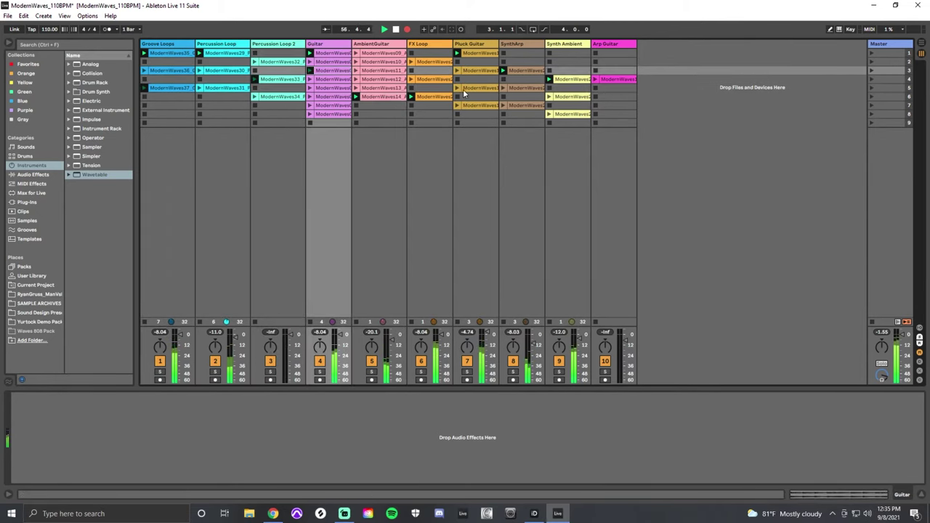
pyautogui.click(548, 98)
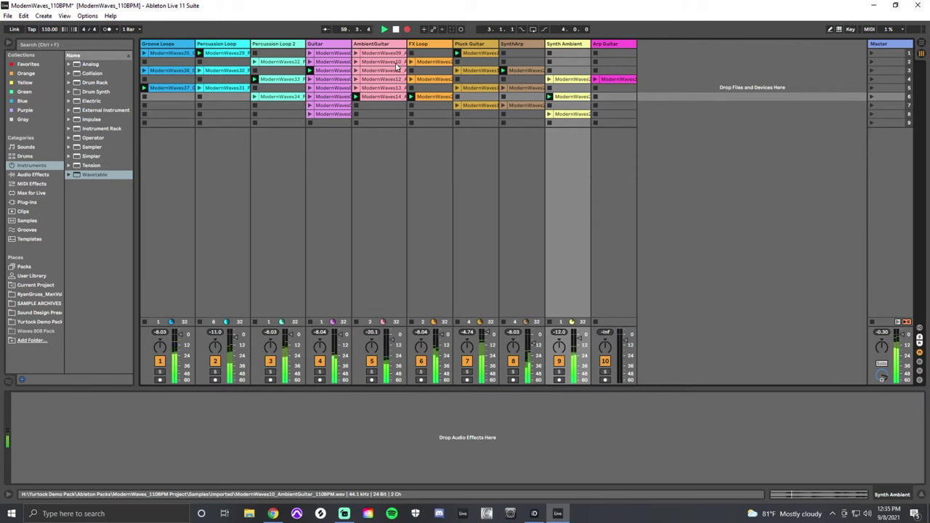
pyautogui.press('Tab')
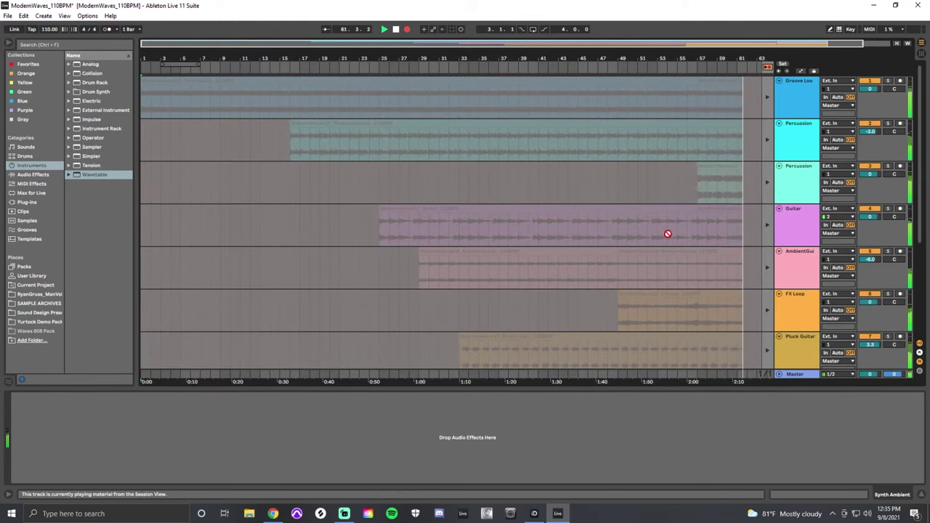
pyautogui.press('Tab')
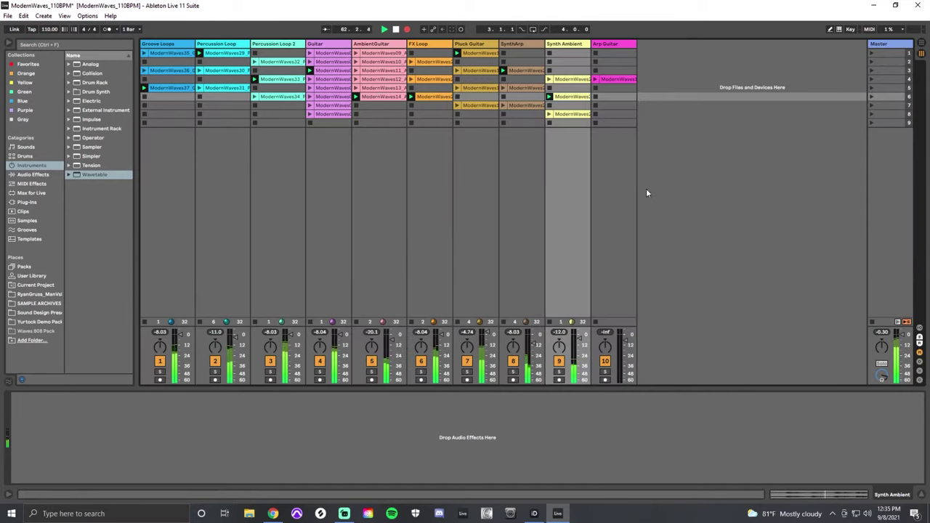
# - Stop the Groove Loops and Percussion Loop clips, then relaunch Scene 1 from the Master track
pyautogui.click(144, 106)
pyautogui.click(199, 106)
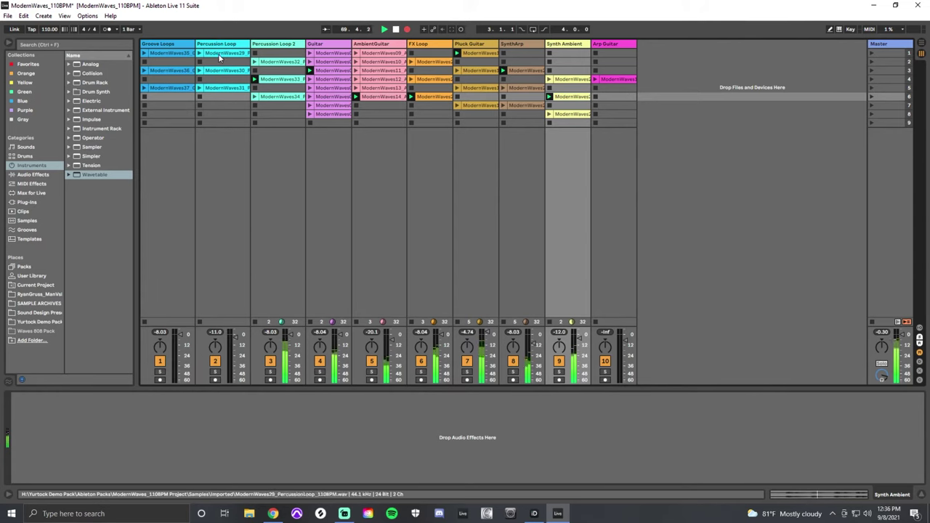
pyautogui.click(871, 54)
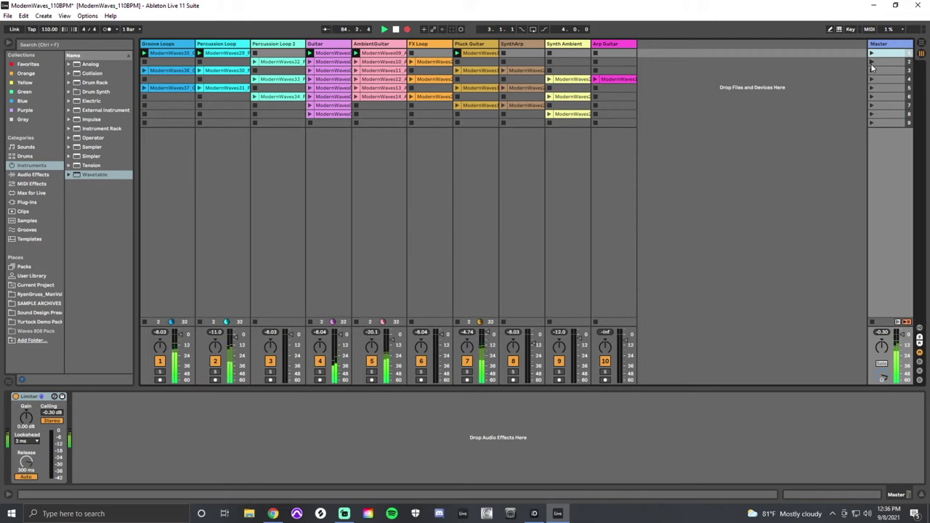
# - Launch scenes 2 and 3, then select Guitar and launch the row-6 FX Loop clip
pyautogui.click(872, 61)
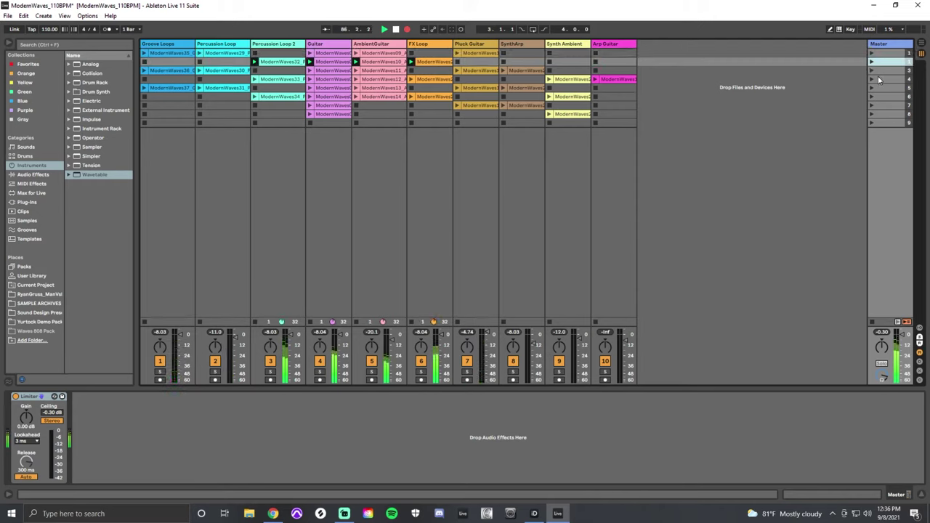
pyautogui.click(872, 71)
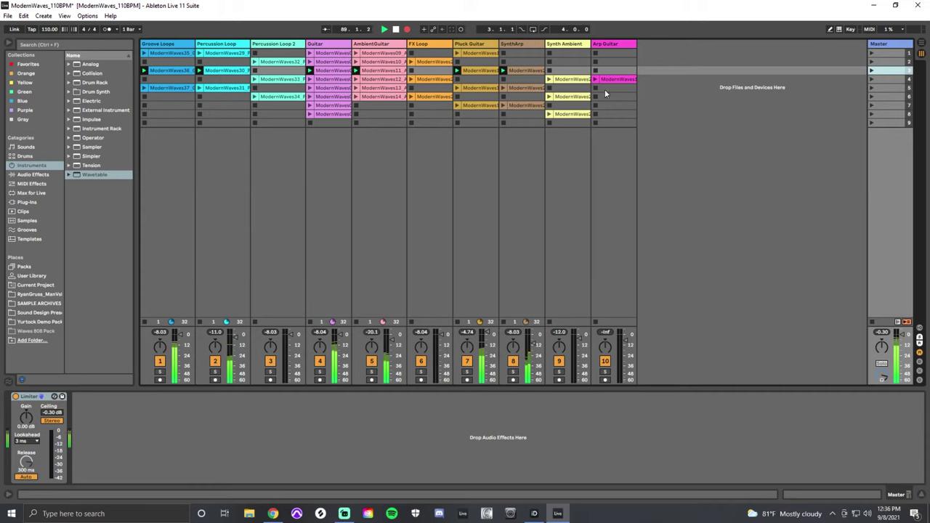
pyautogui.click(336, 54)
pyautogui.click(411, 96)
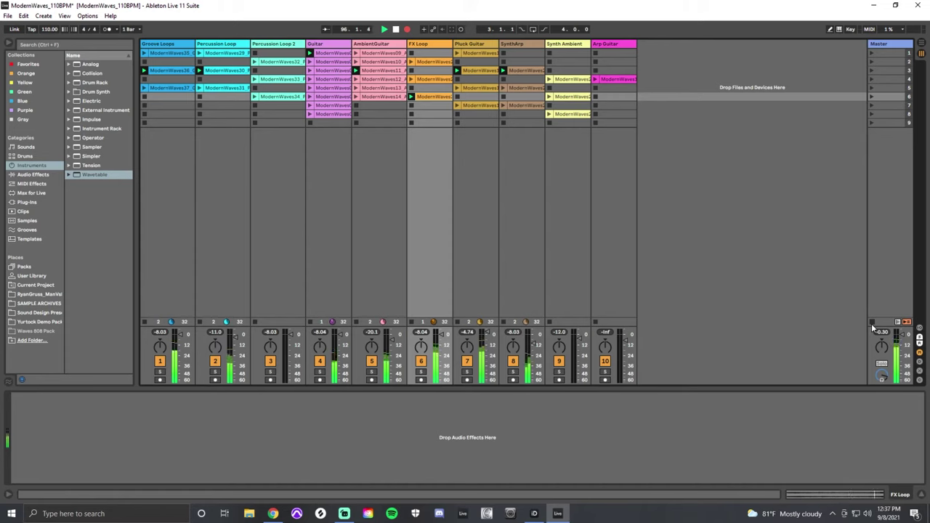
# - Stop all clips, then view the whole Arrangement zoomed out with the insert point at bar 45
pyautogui.click(872, 322)
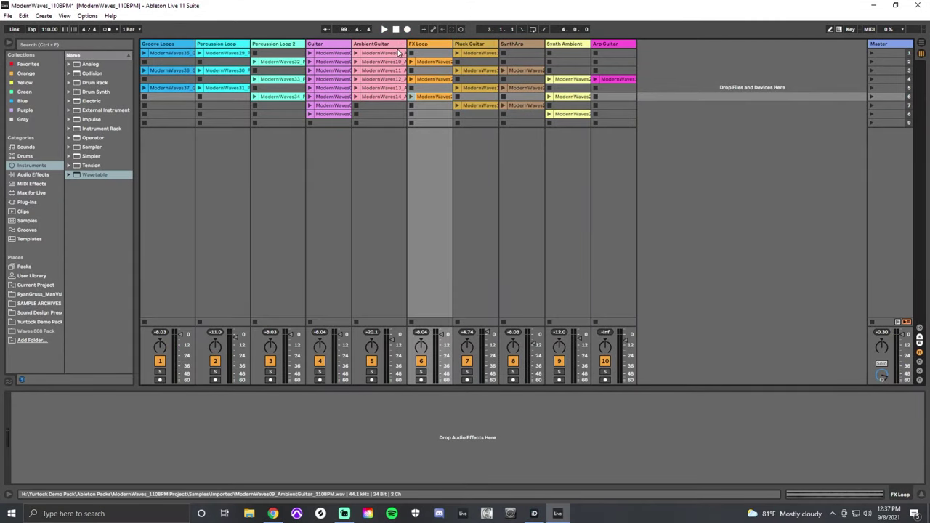
pyautogui.press('Tab')
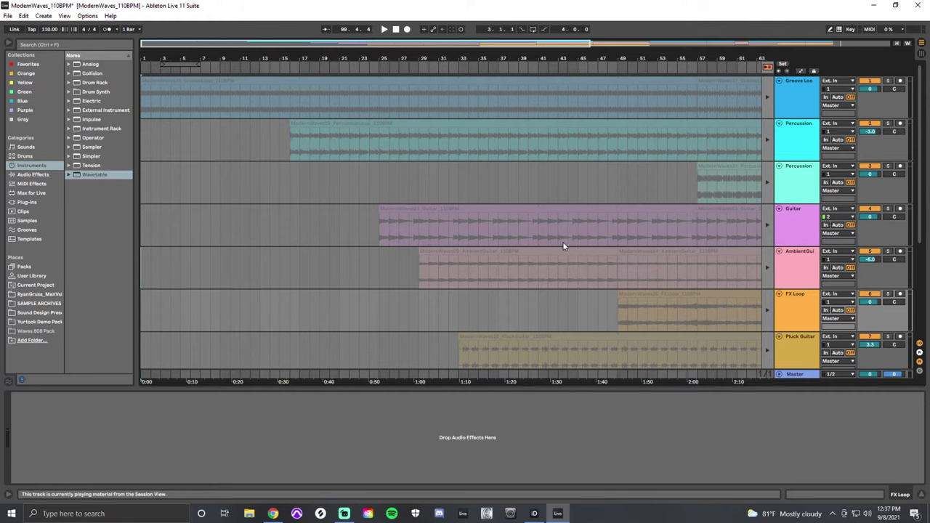
pyautogui.click(579, 196)
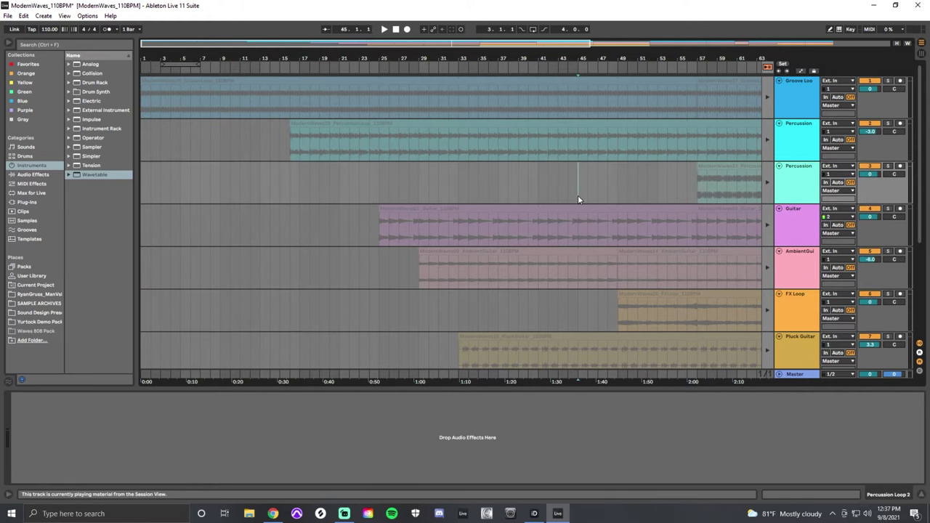
pyautogui.press('-')
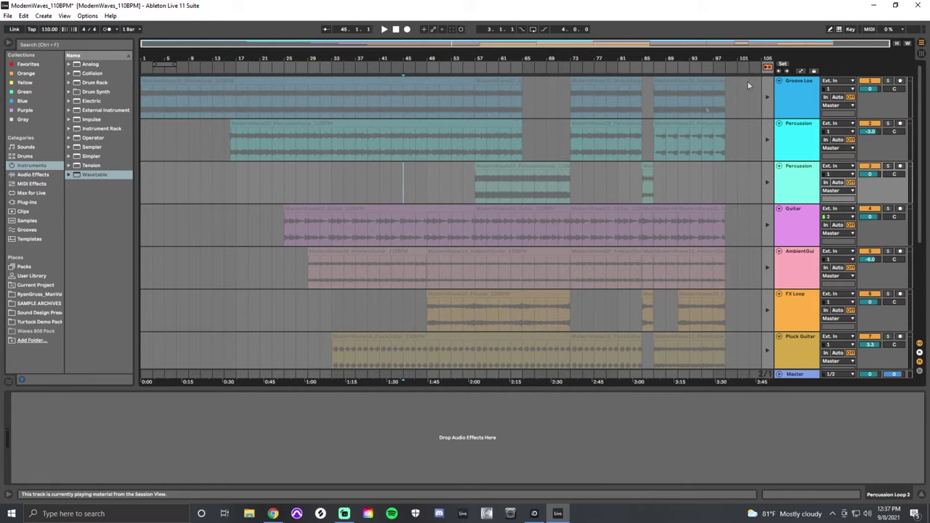
# - Resume arrangement playback and select the track headers from Groove Loops down to FX Loop
pyautogui.click(768, 68)
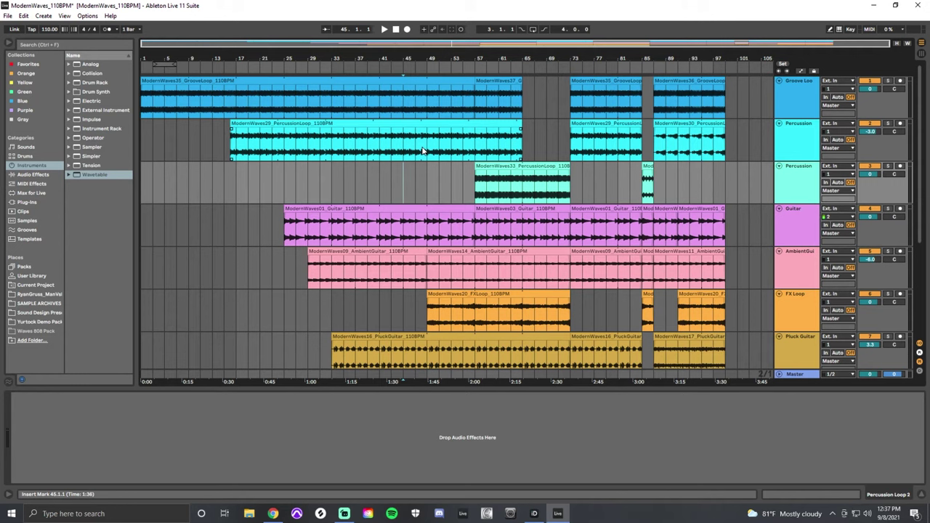
pyautogui.click(798, 105)
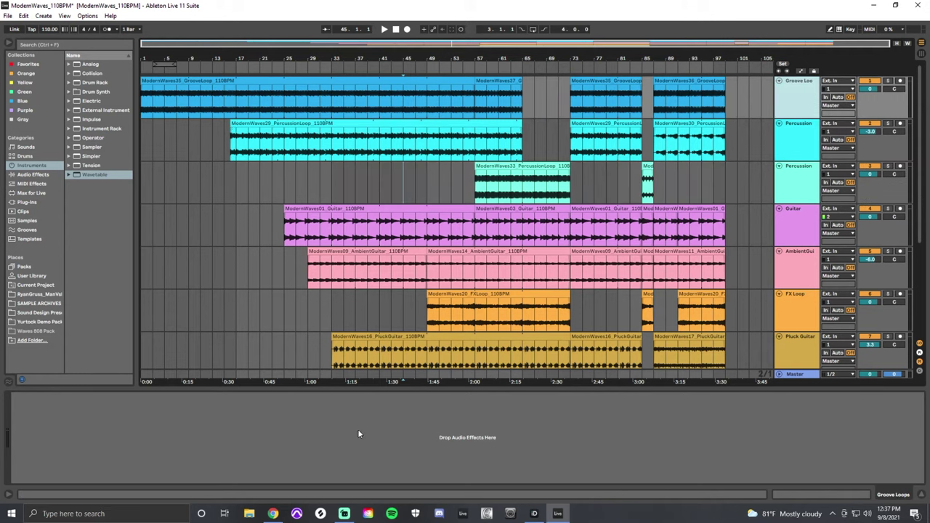
pyautogui.click(798, 141)
pyautogui.click(800, 185)
pyautogui.click(802, 224)
pyautogui.click(795, 279)
pyautogui.click(795, 312)
# - Drag across the Groove Loops lane to select bars 1 through 99
pyautogui.click(728, 353)
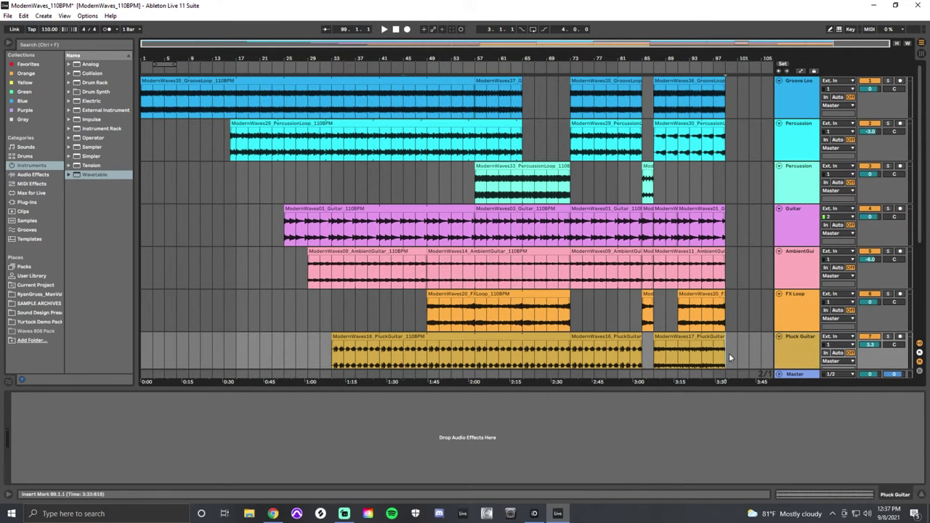
pyautogui.scroll(-3, 729, 353)
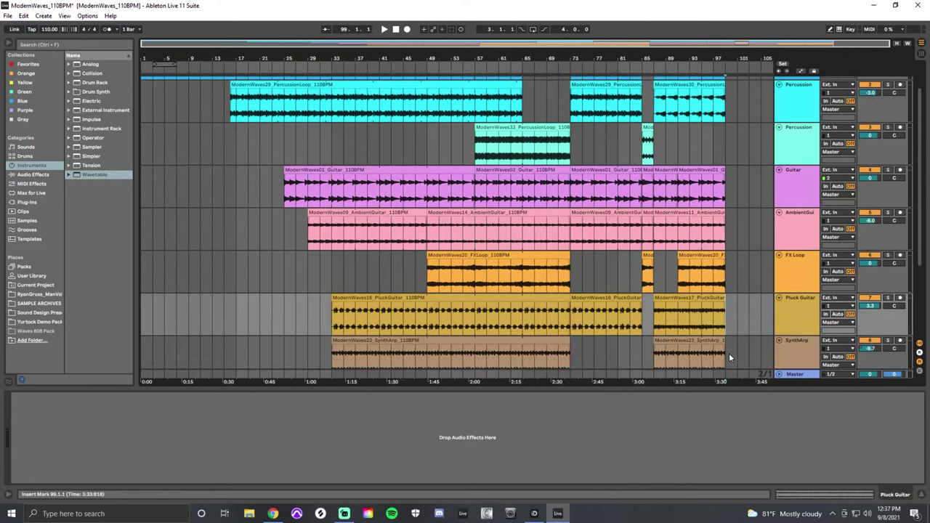
pyautogui.scroll(3, 729, 353)
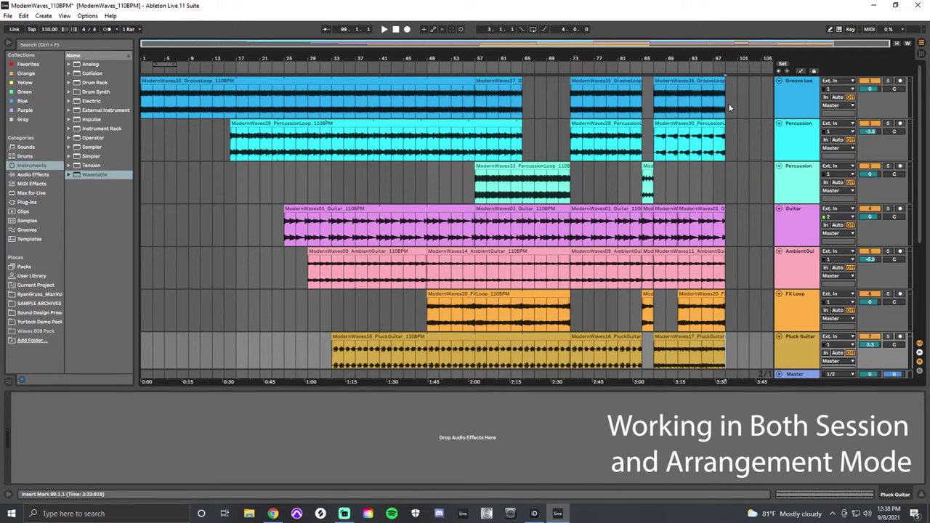
pyautogui.moveTo(728, 103); pyautogui.dragTo(133, 113)
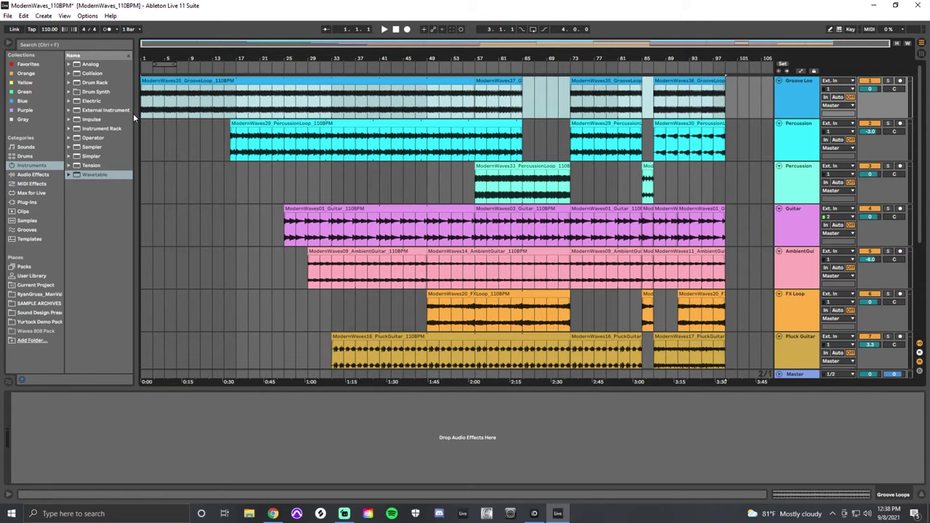
pyautogui.press('Delete')
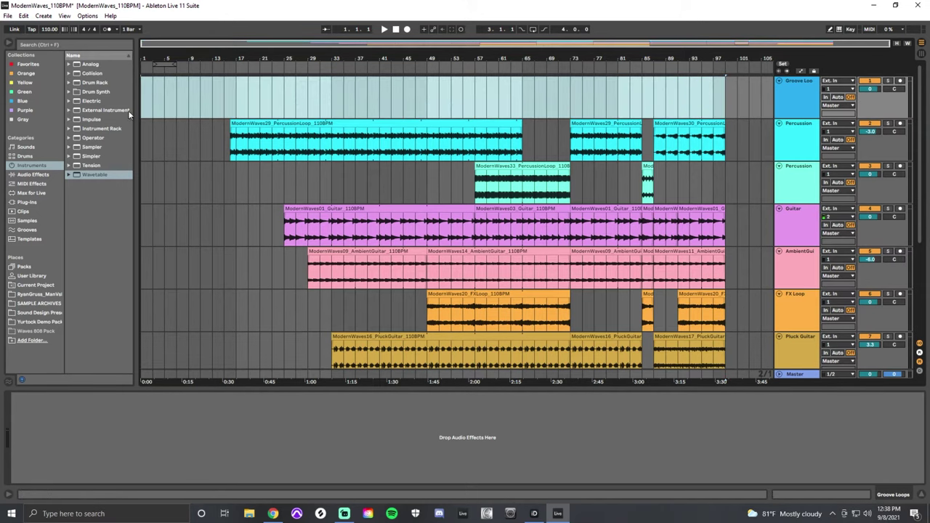
pyautogui.press('Tab')
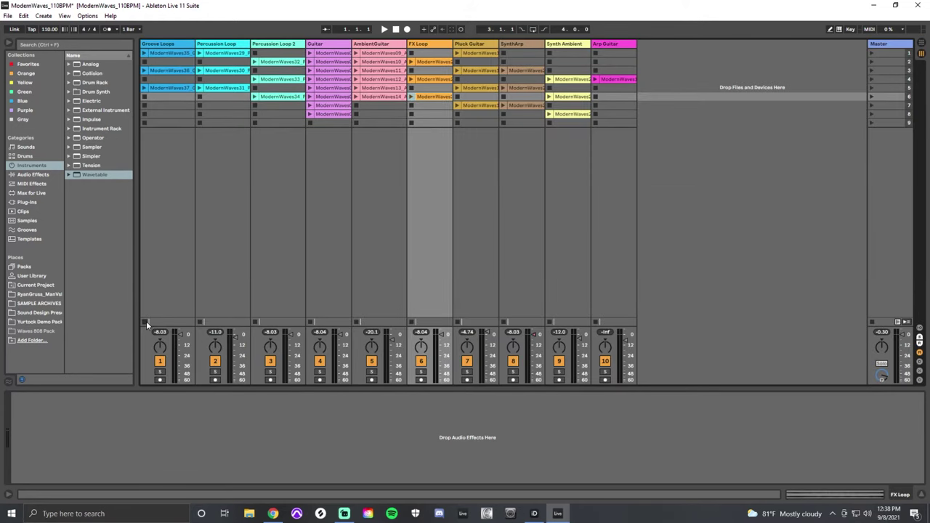
pyautogui.press('Tab')
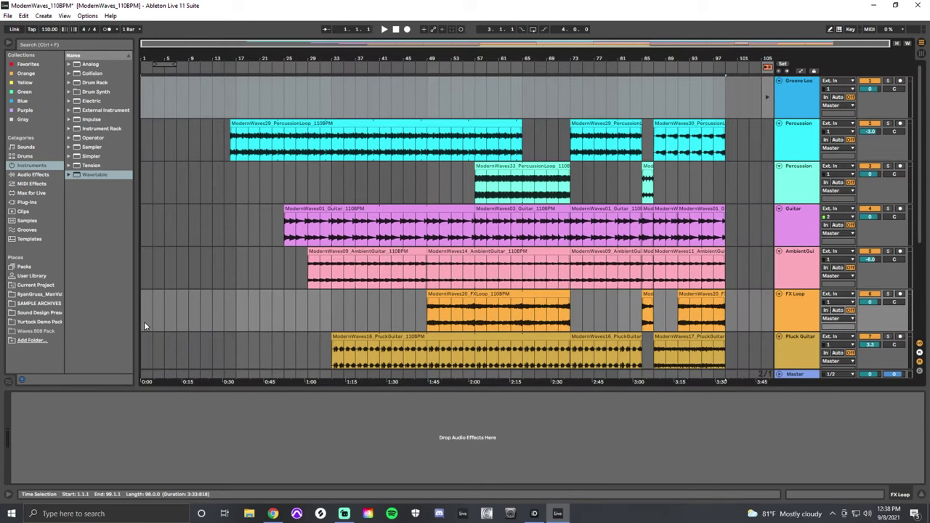
pyautogui.press('Tab')
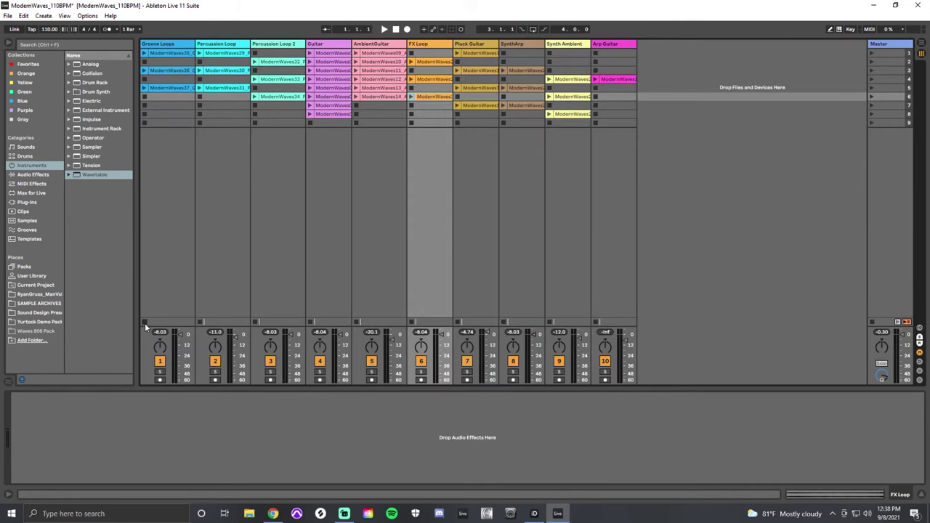
pyautogui.press('Tab')
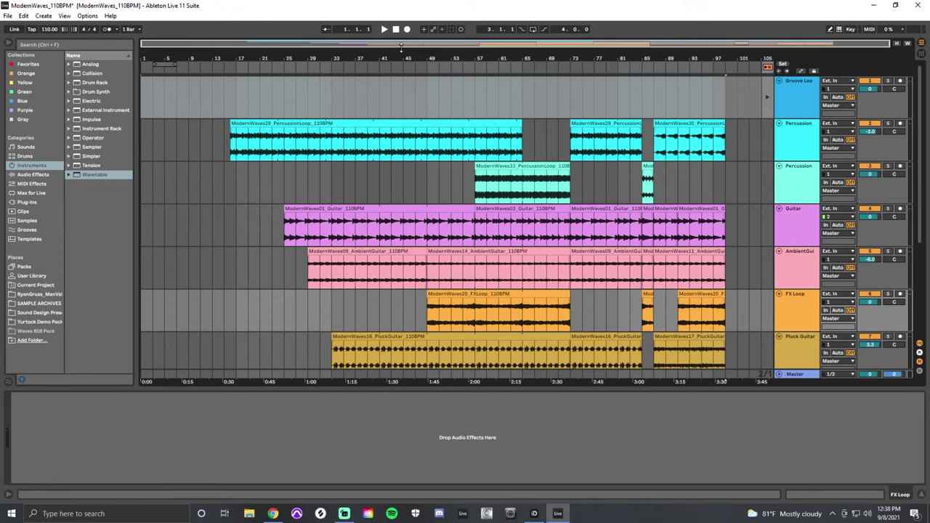
pyautogui.press('Tab')
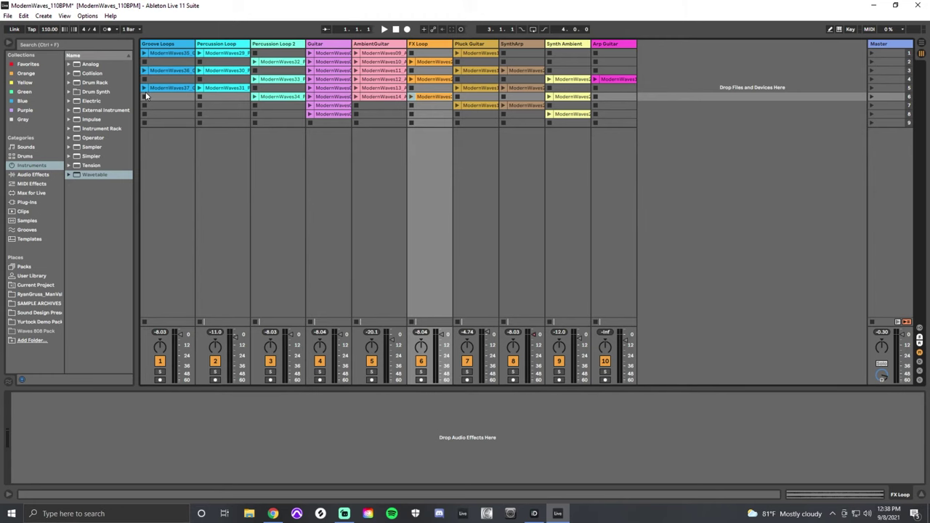
pyautogui.press('Tab')
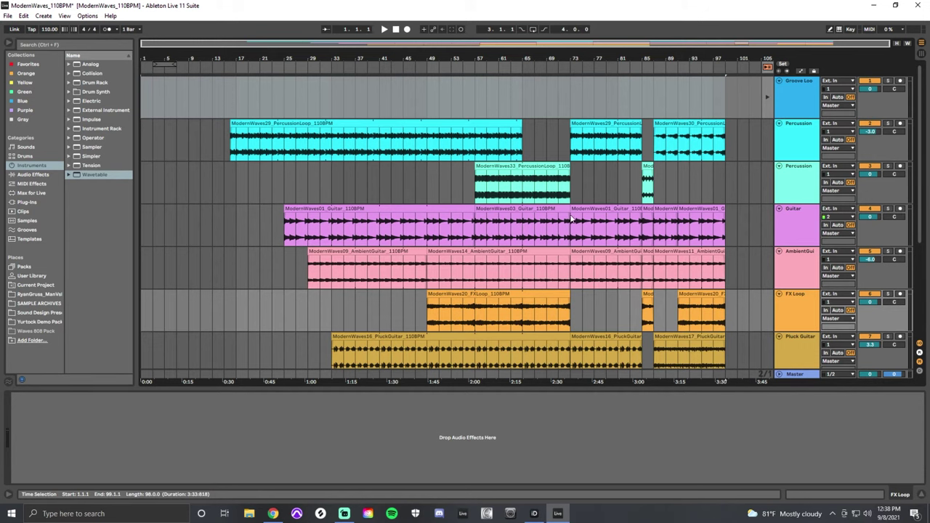
pyautogui.press('Tab')
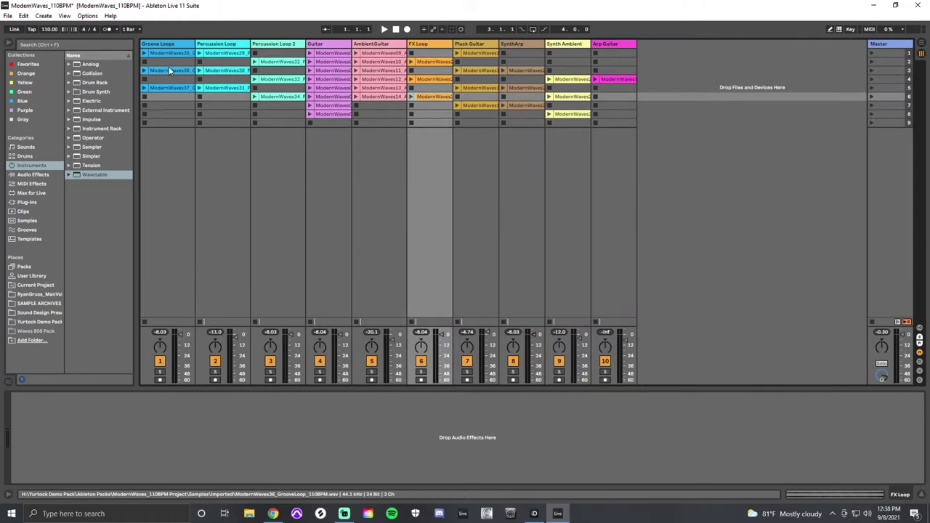
pyautogui.click(167, 87)
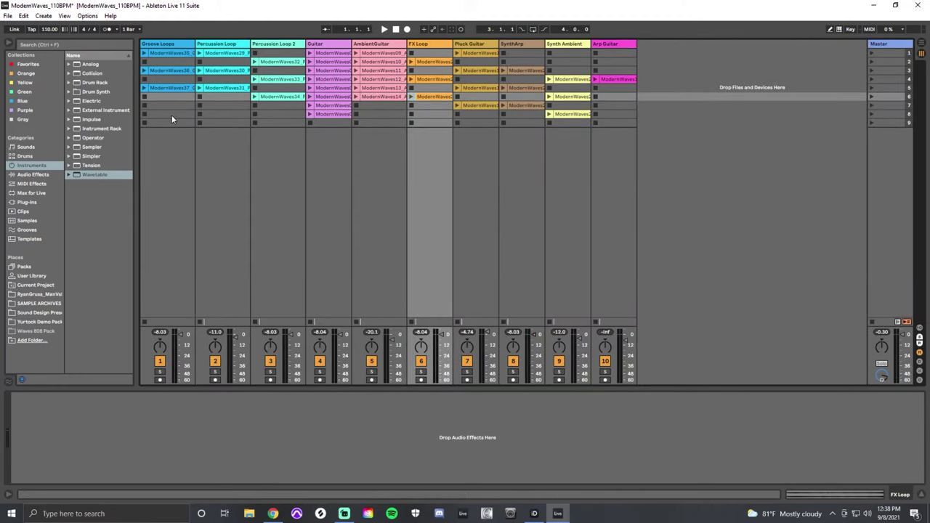
pyautogui.press('Tab')
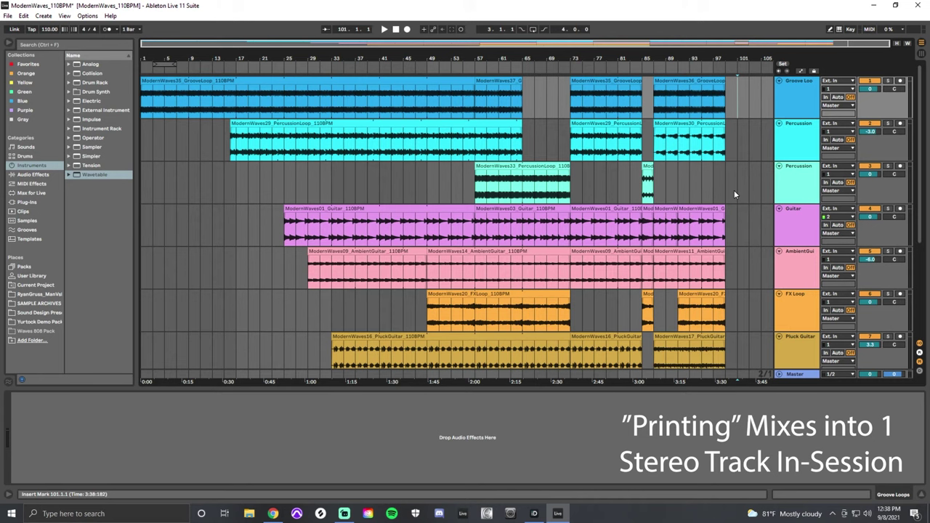
# - Insert a new audio track below Arp Guitar and rename it, typing 'ME'
pyautogui.scroll(-5, 734, 190)
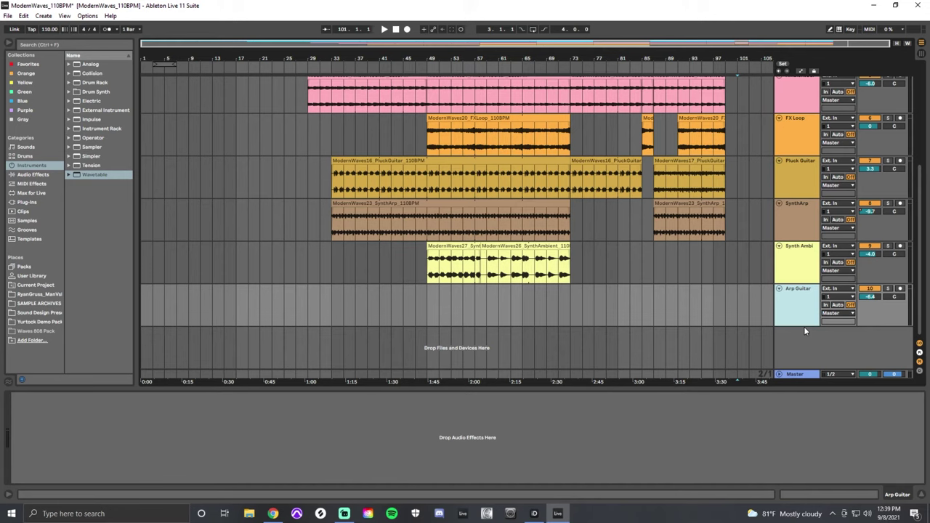
pyautogui.hotkey('ctrl', 't')
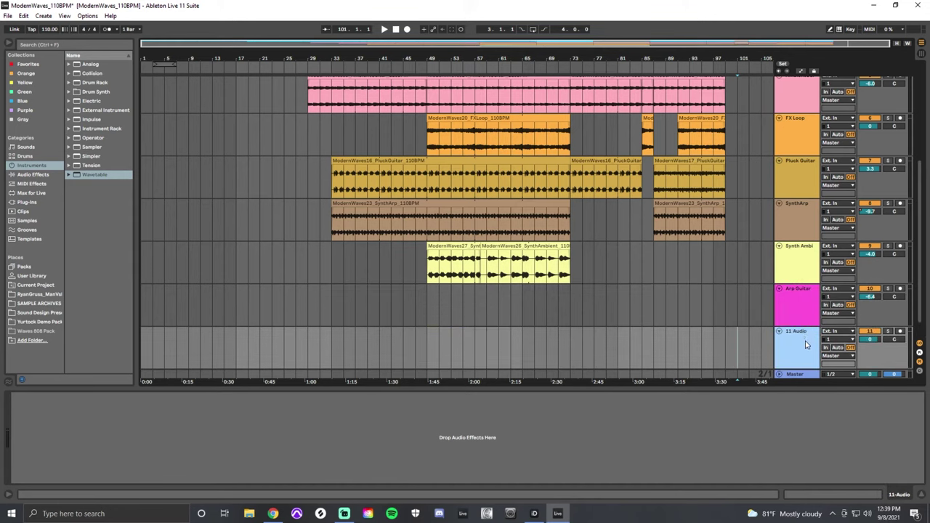
pyautogui.click(805, 345)
pyautogui.hotkey('ctrl', 'r')
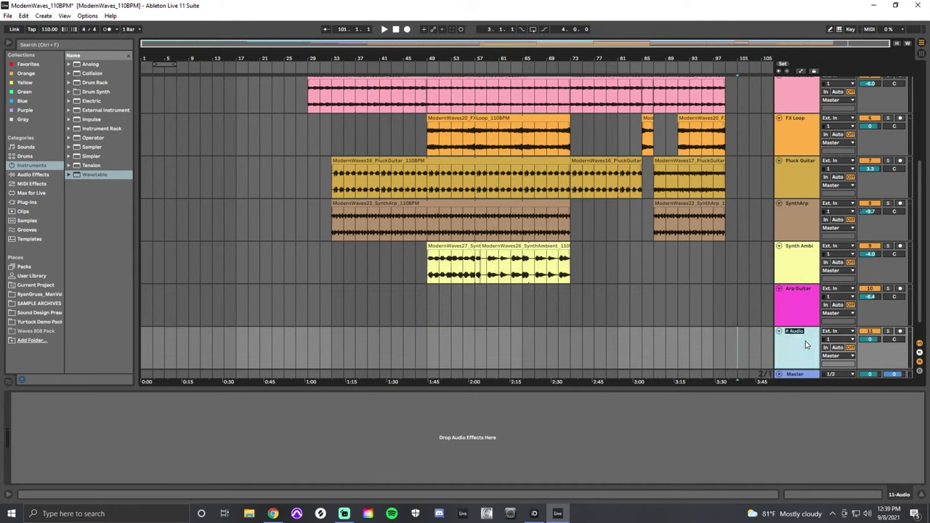
pyautogui.write('ME')
# - Route Groove Loops through Arp Guitar into MIX1, arm MIX1, and set the start at bar 33
pyautogui.click(806, 309)
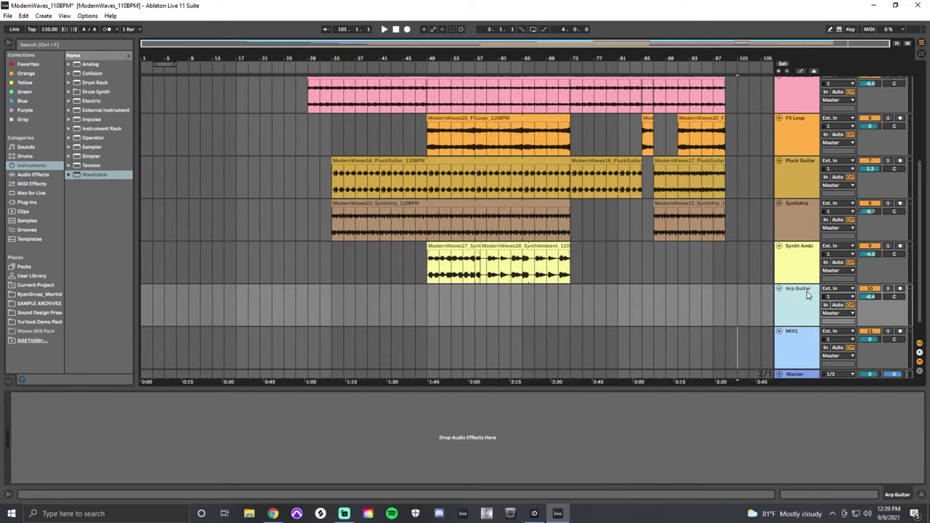
pyautogui.scroll(5, 804, 274)
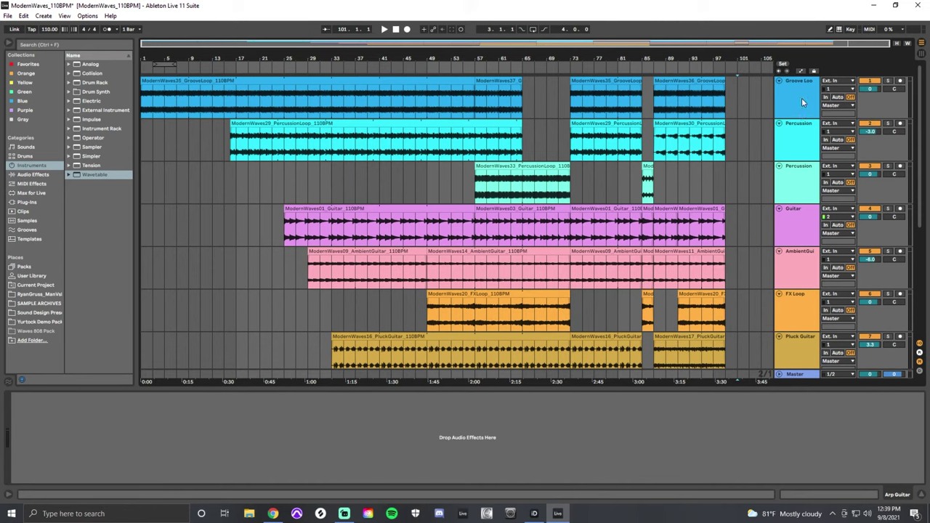
pyautogui.keyDown('shift'); pyautogui.click(801, 102); pyautogui.keyUp('shift')
pyautogui.scroll(-5, 824, 247)
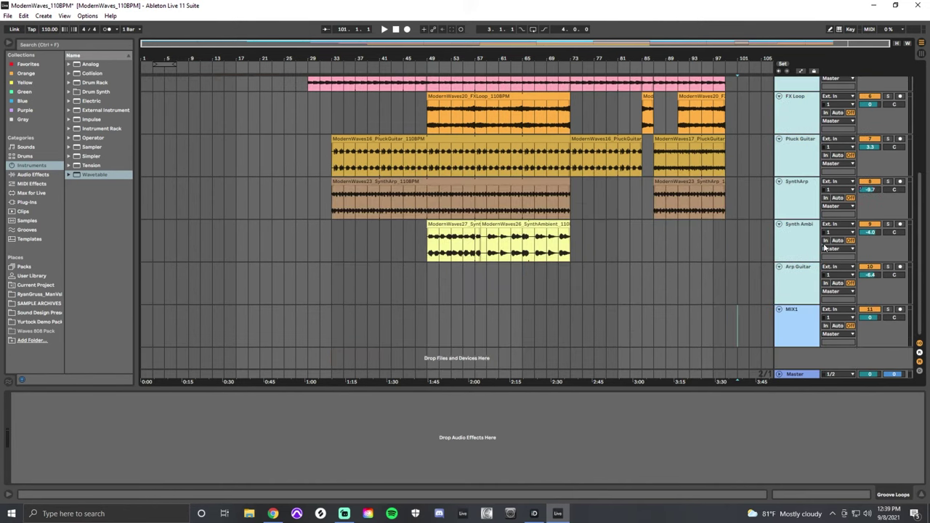
pyautogui.click(844, 292)
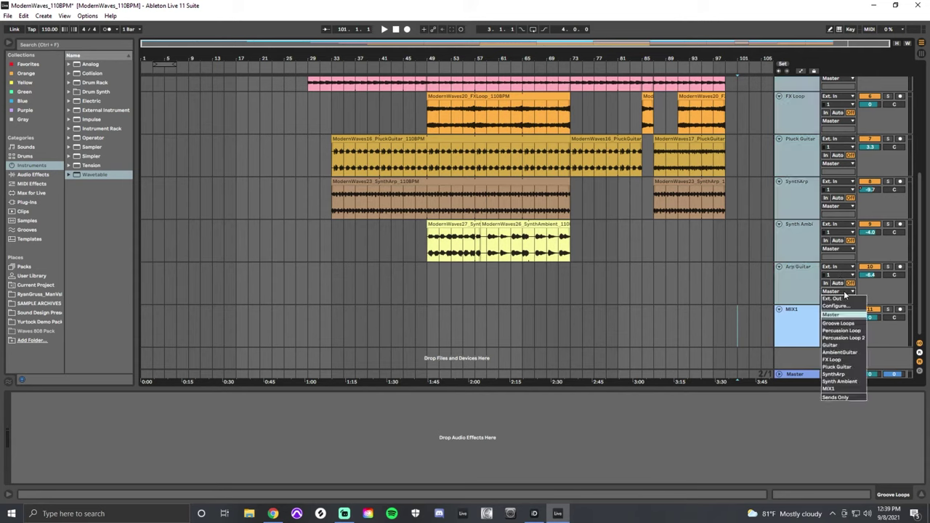
pyautogui.click(828, 388)
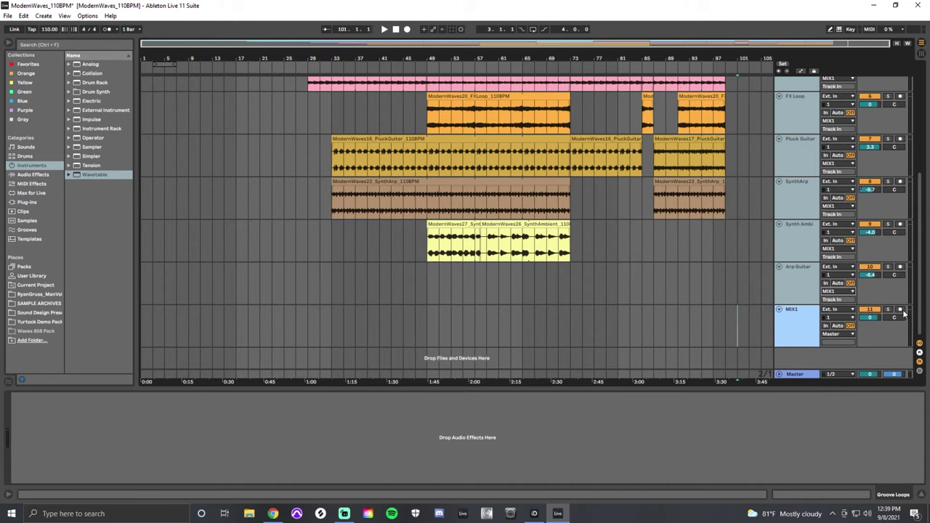
pyautogui.click(839, 331)
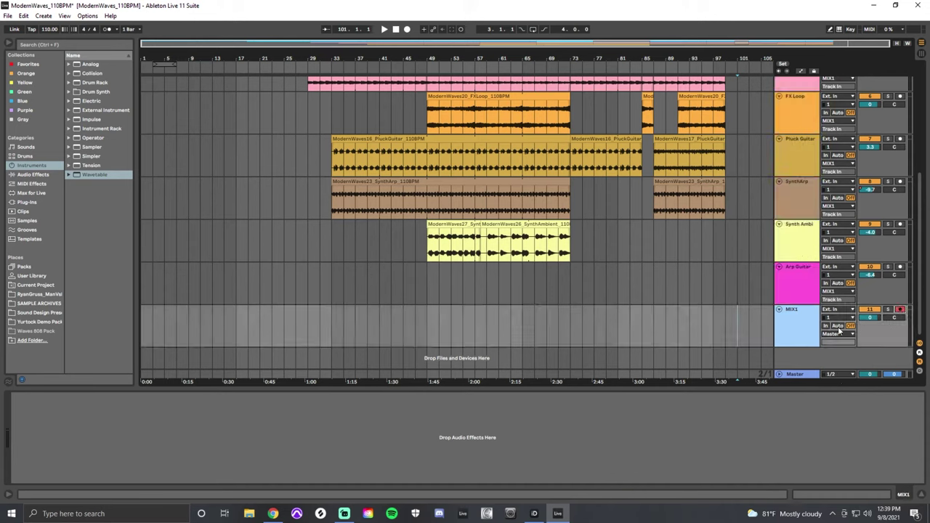
pyautogui.click(332, 330)
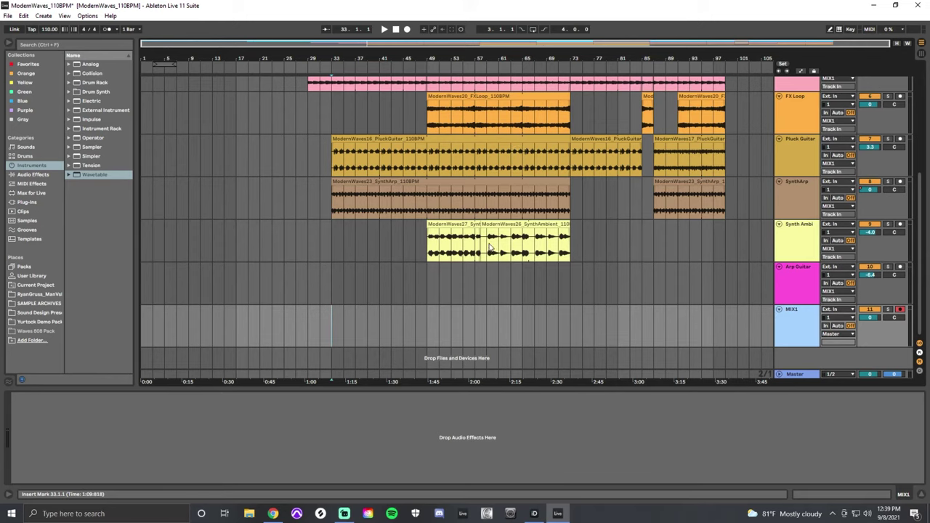
# - Record the mix into MIX1, stop it, then select and zoom in on the bar 33–43 clip
pyautogui.press('F9')
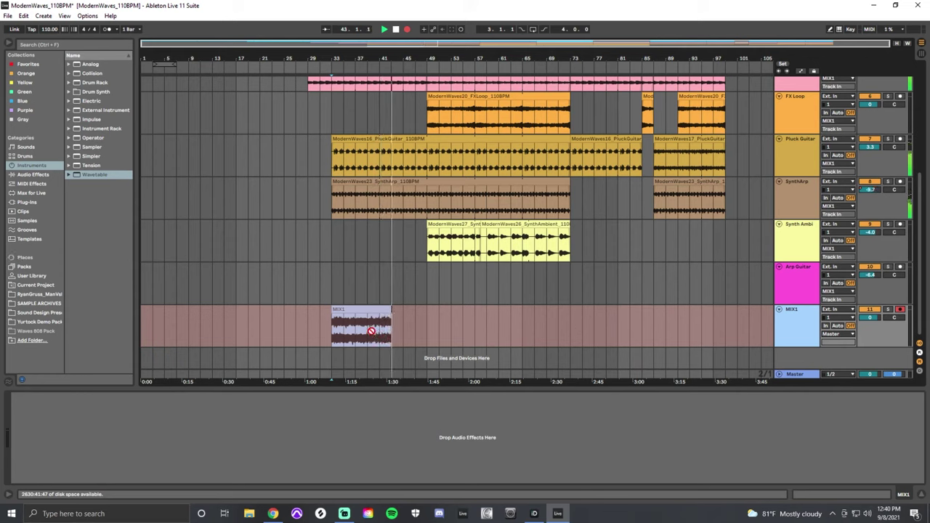
pyautogui.press('space')
pyautogui.click(430, 313)
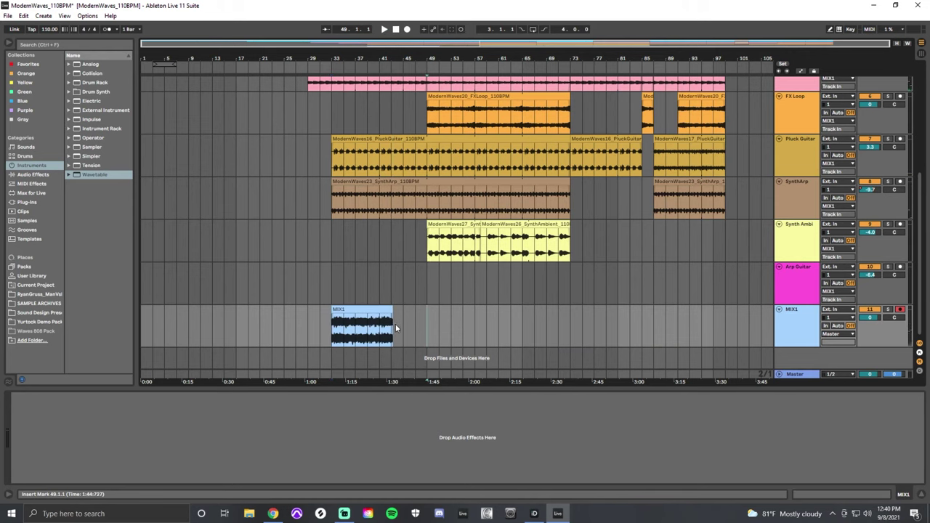
pyautogui.moveTo(395, 328); pyautogui.dragTo(403, 333)
pyautogui.click(383, 310)
pyautogui.press('z')
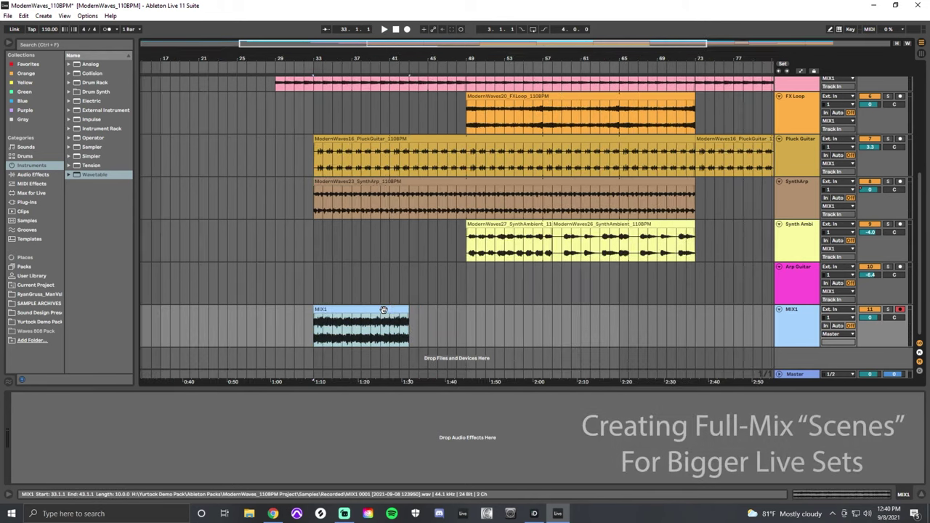
pyautogui.click(384, 310)
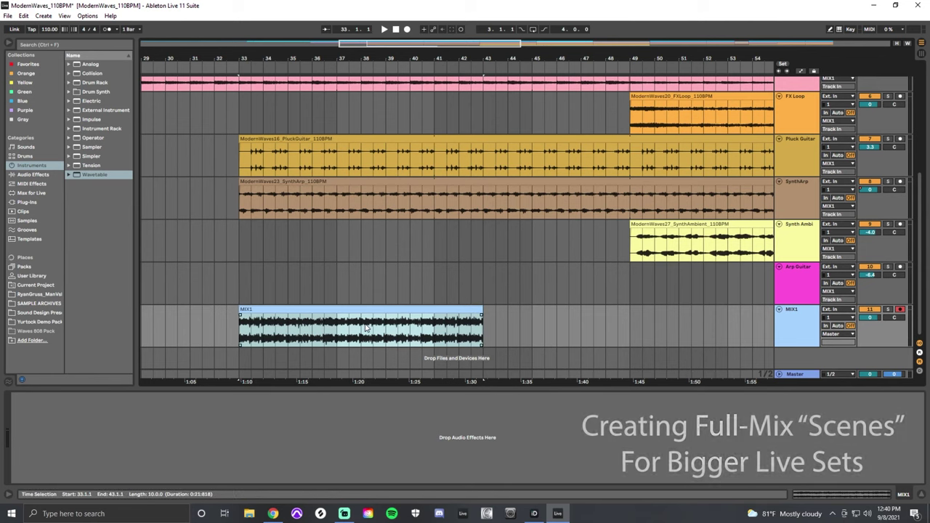
pyautogui.click(369, 312)
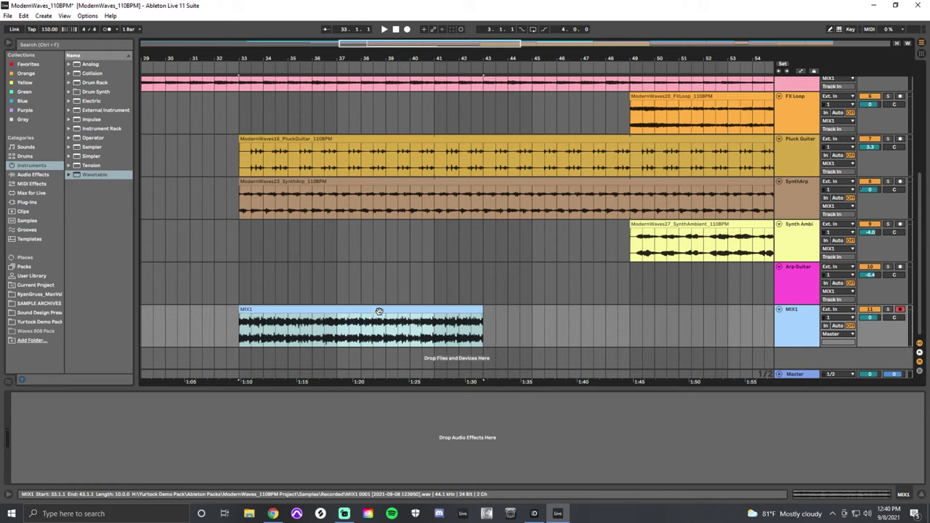
# - Delete the MIX1 clip's tail from bar 41 onward and consolidate the trimmed clip
pyautogui.moveTo(434, 336); pyautogui.dragTo(505, 337)
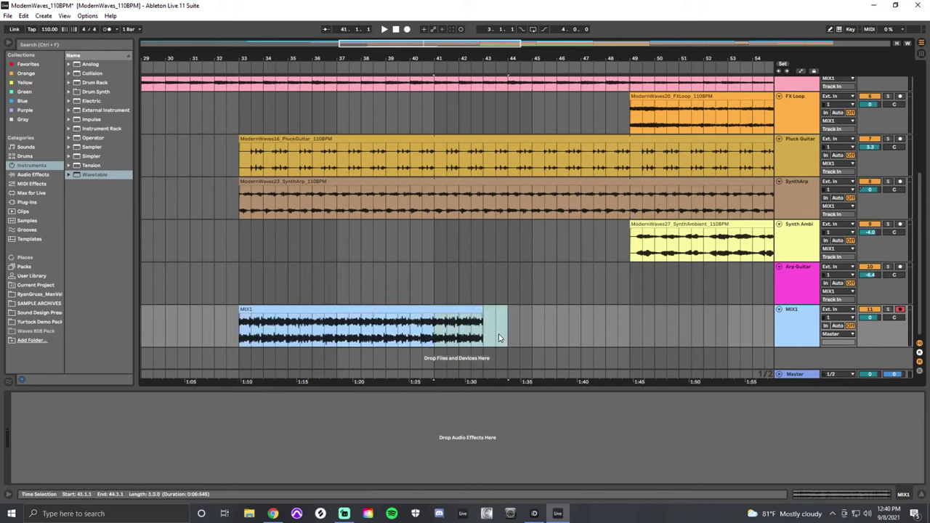
pyautogui.press('Delete')
pyautogui.click(391, 308)
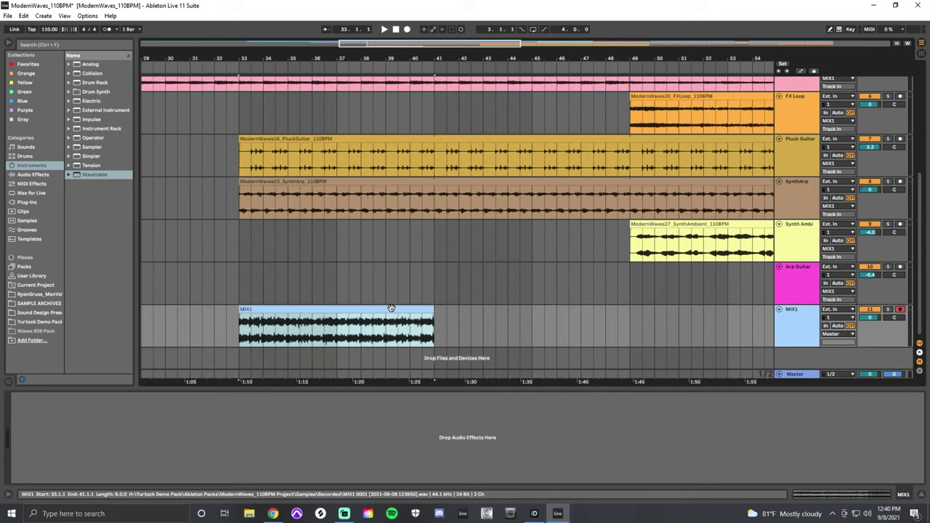
pyautogui.hotkey('ctrl', 'j')
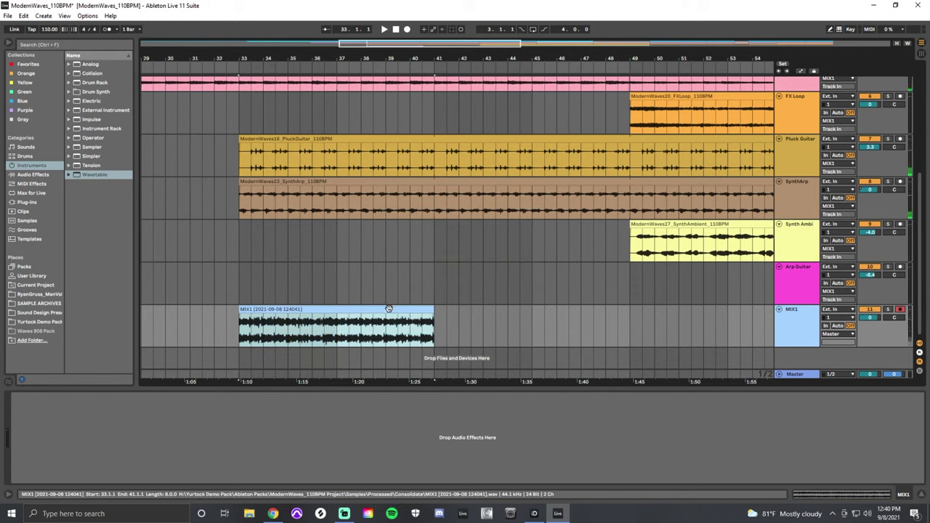
# - Rename the clip 'MIX1_Scene' and drop a copy into MIX1's first Session clip slot
pyautogui.hotkey('ctrl', 'r')
pyautogui.write('MIX1')
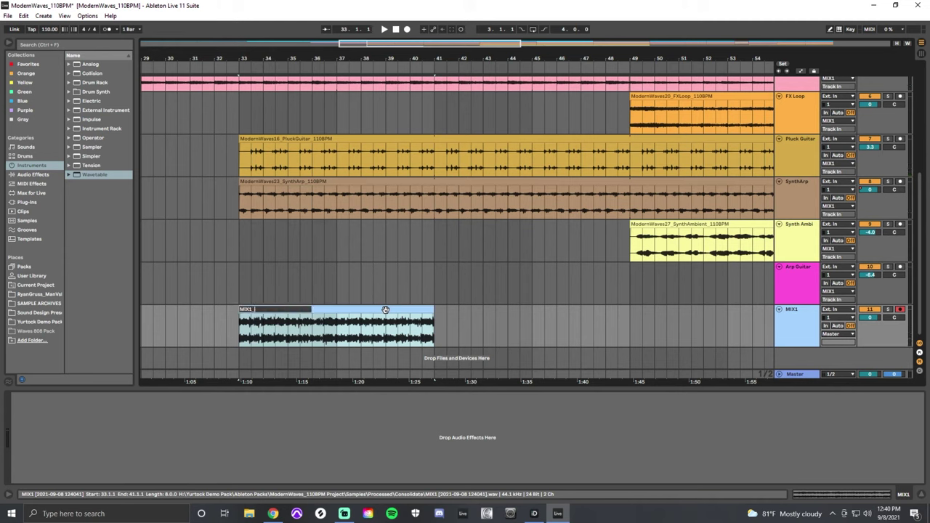
pyautogui.write('_Scene')
pyautogui.press('Return')
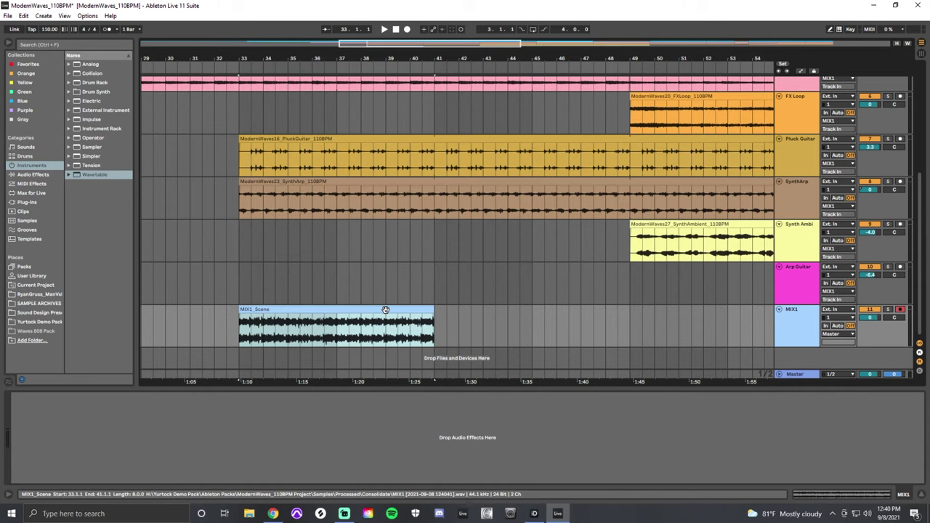
pyautogui.moveTo(385, 310); pyautogui.dragTo(385, 253)
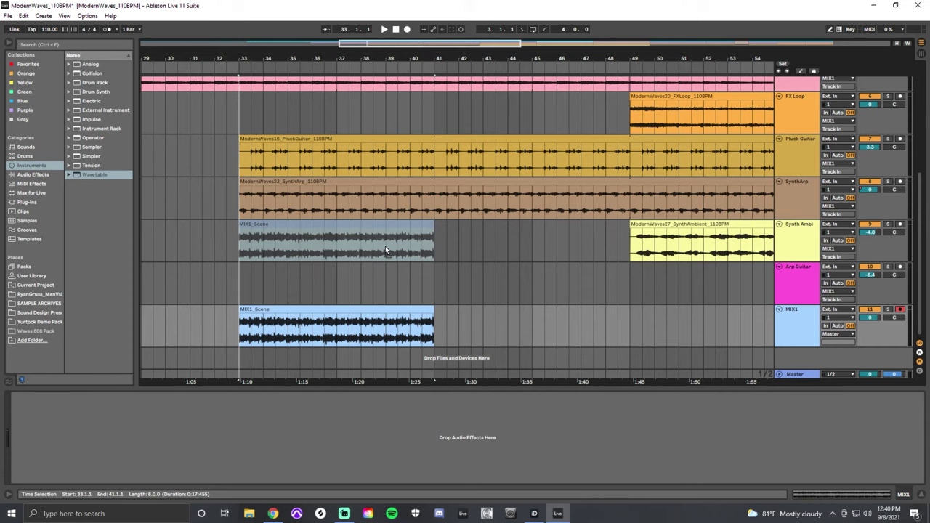
pyautogui.press('Tab')
pyautogui.moveTo(387, 259); pyautogui.dragTo(659, 52)
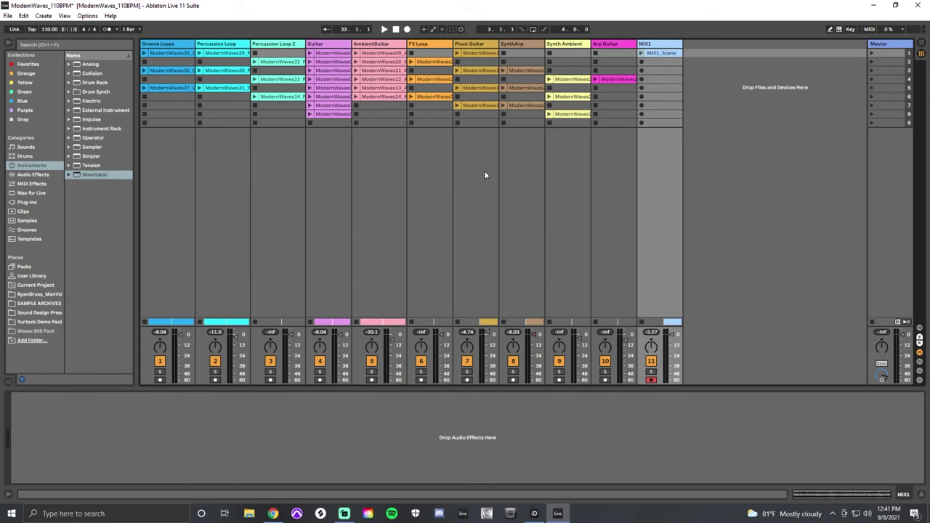
pyautogui.press('Tab')
pyautogui.press('Tab')
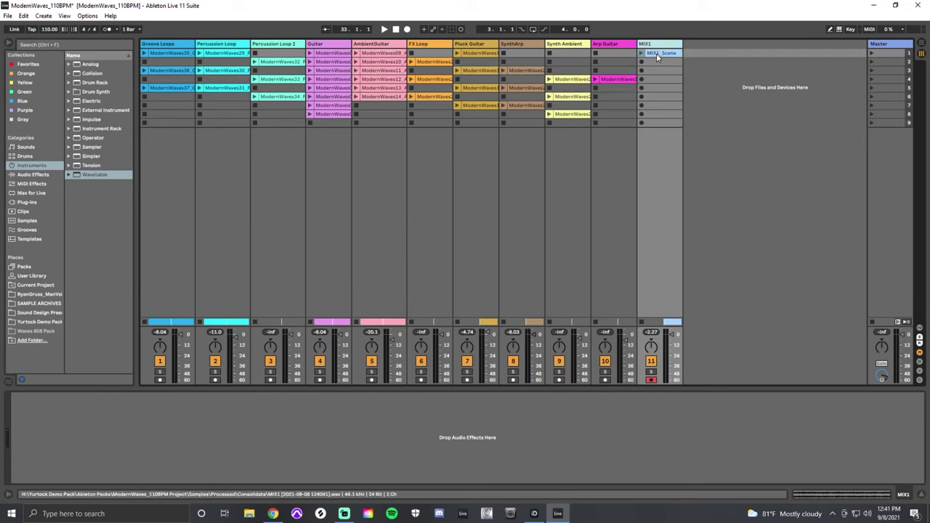
pyautogui.press('End')
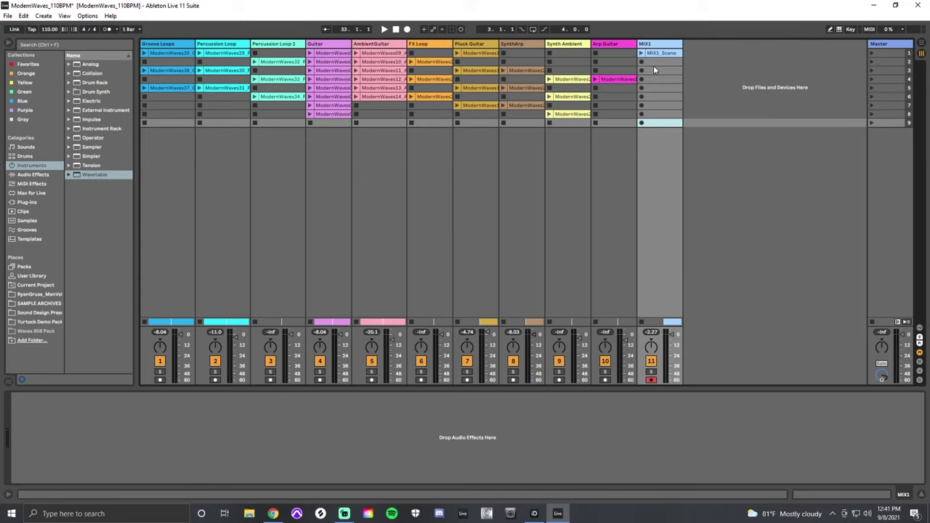
pyautogui.hotkey('ctrl', 'i')
pyautogui.hotkey('ctrl', 'i')
pyautogui.hotkey('ctrl', 'i')
pyautogui.hotkey('ctrl', 'i')
pyautogui.hotkey('ctrl', 'i')
pyautogui.hotkey('ctrl', 'i')
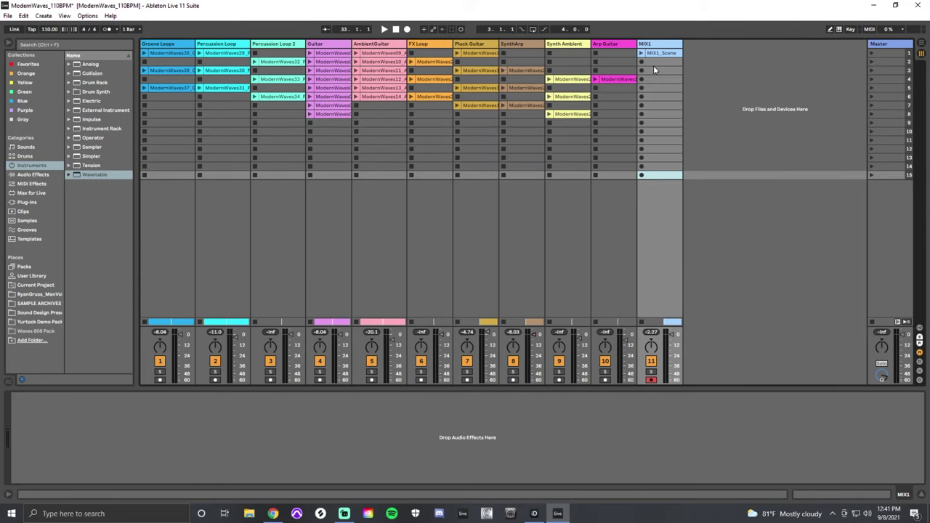
pyautogui.click(654, 53)
pyautogui.click(658, 61)
pyautogui.click(660, 70)
pyautogui.click(663, 80)
pyautogui.click(665, 88)
pyautogui.hotkey('ctrl', 'z')
pyautogui.hotkey('ctrl', 'z')
pyautogui.hotkey('ctrl', 'z')
pyautogui.hotkey('ctrl', 'z')
pyautogui.hotkey('ctrl', 'z')
pyautogui.hotkey('ctrl', 'z')
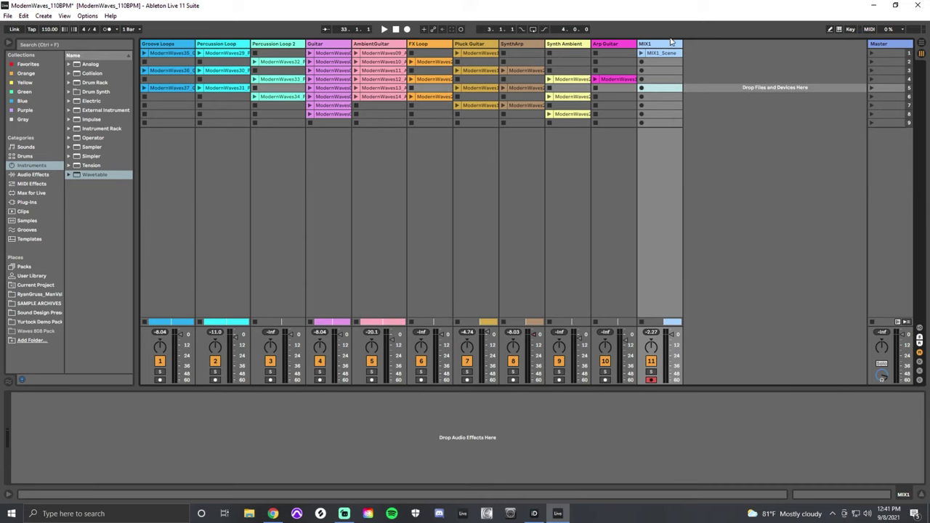
# - Delete the MIX1 track and move to the Arrangement timeline
pyautogui.click(670, 46)
pyautogui.press('Delete')
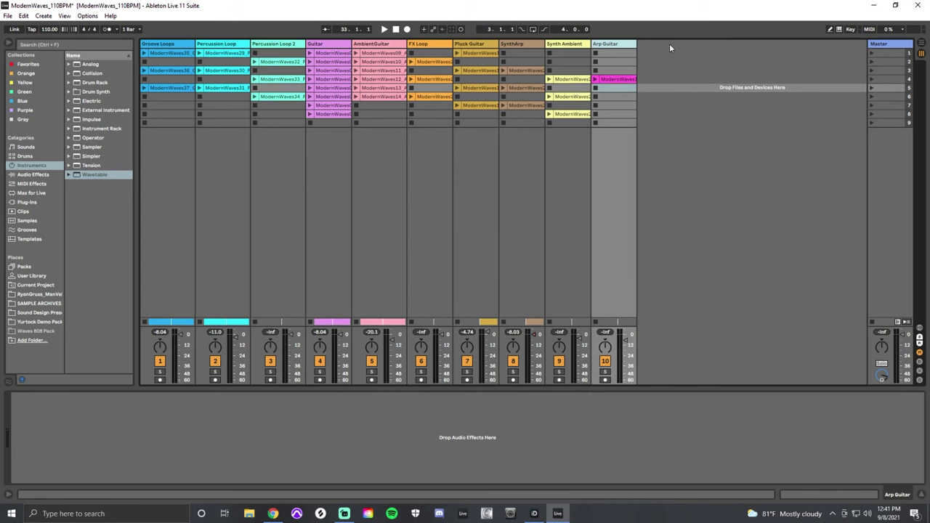
pyautogui.press('Tab')
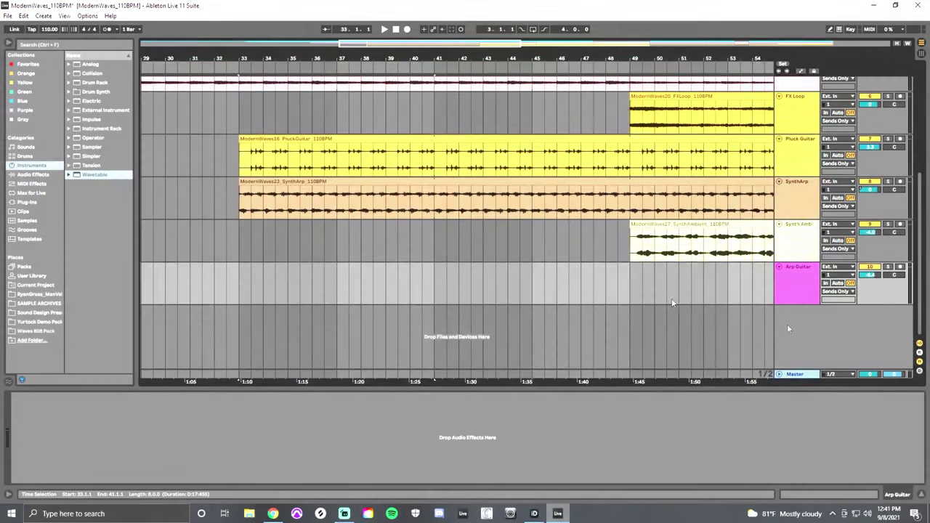
# - Zoom out, delete every clip in the arrangement, and go back to the Session clip grid
pyautogui.click(632, 290)
pyautogui.press('-')
pyautogui.scroll(5, 713, 320)
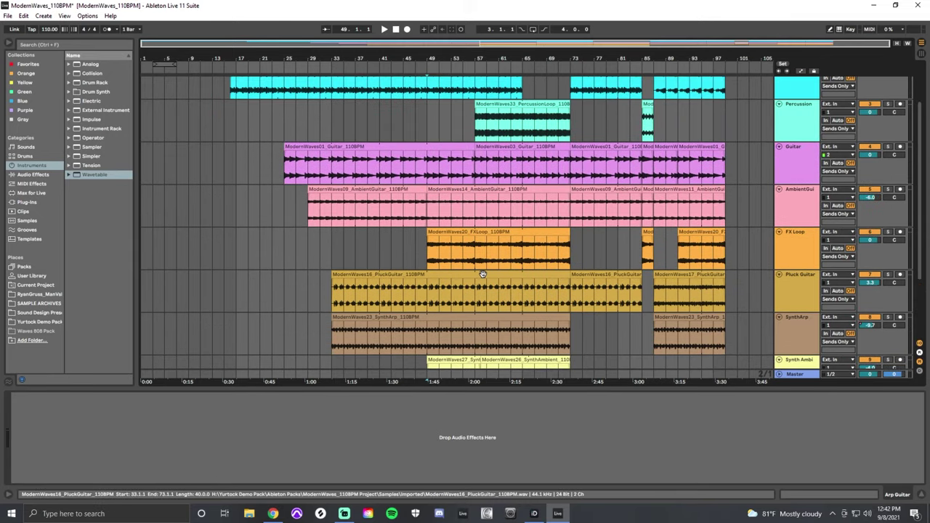
pyautogui.scroll(-1, 594, 320)
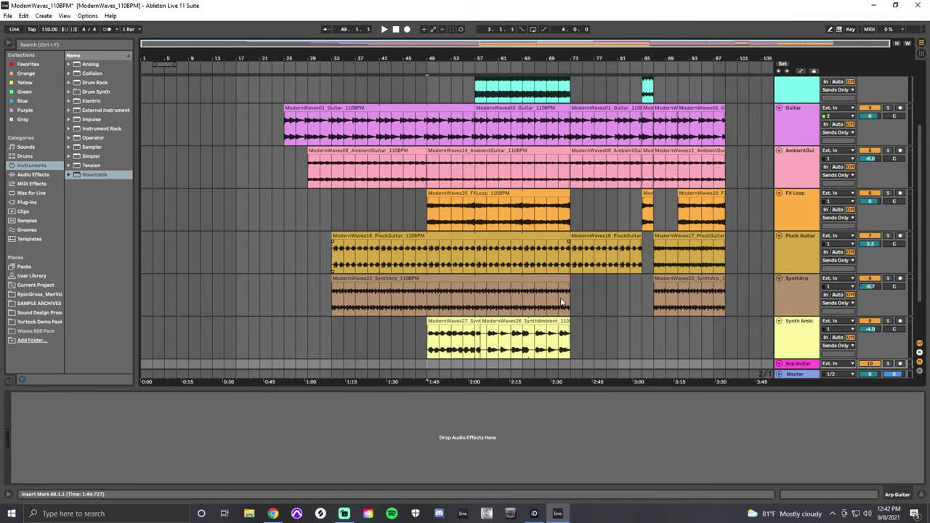
pyautogui.hotkey('ctrl', 'a')
pyautogui.press('Delete')
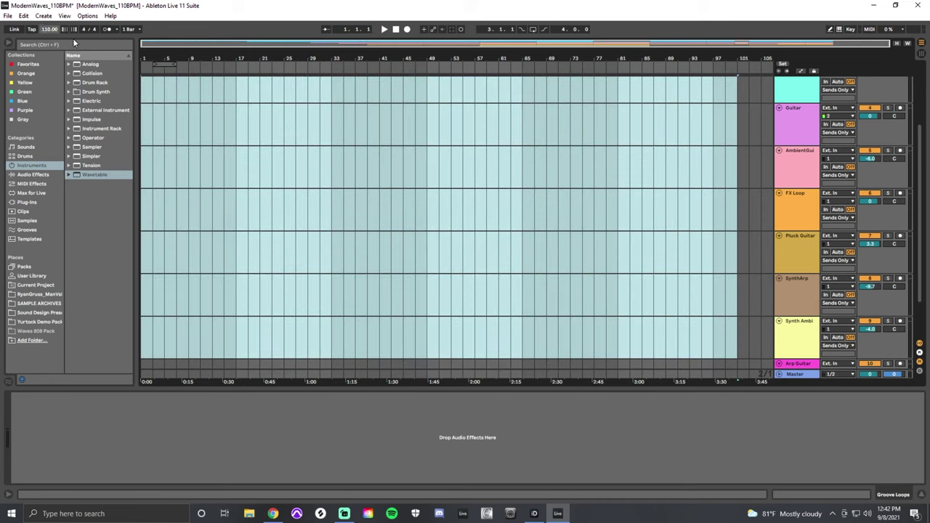
pyautogui.scroll(3, 467, 227)
pyautogui.click(606, 182)
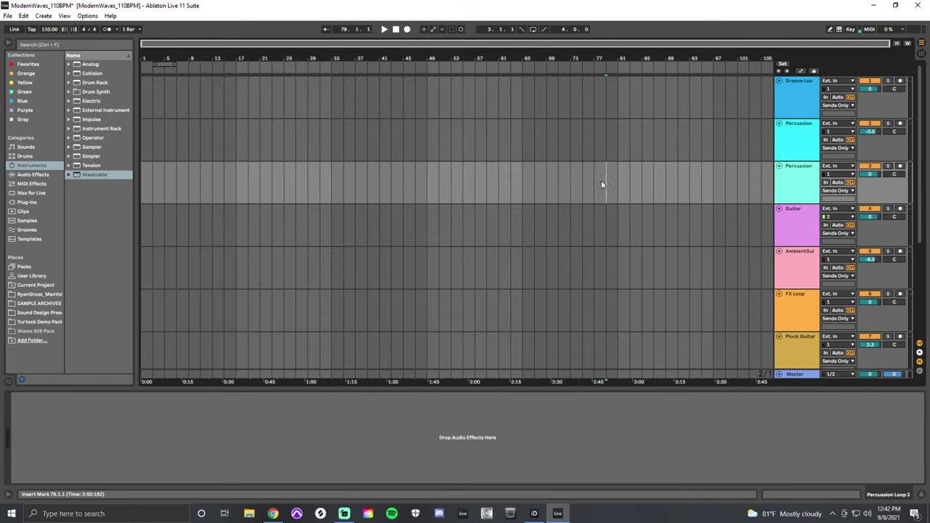
pyautogui.press('Tab')
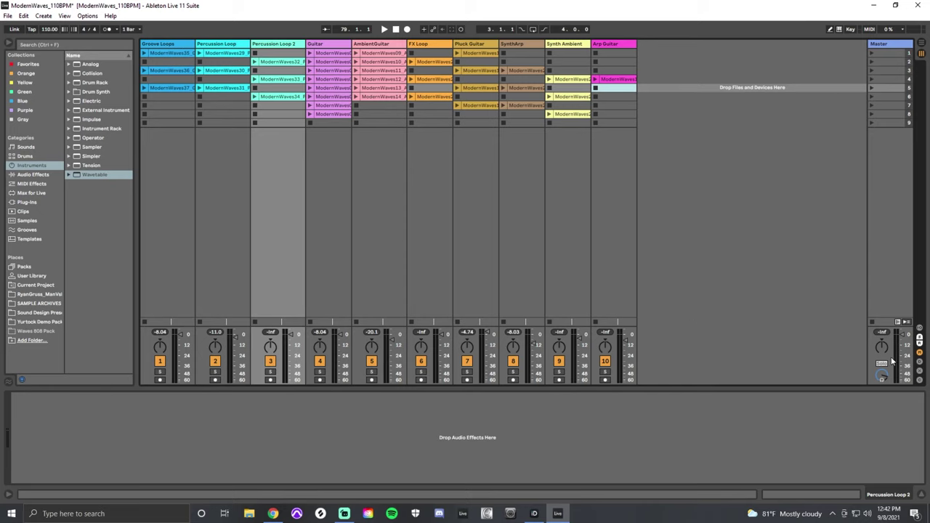
# - Show the routing section and add a new audio track named 'MIX' after Arp Guitar
pyautogui.click(919, 334)
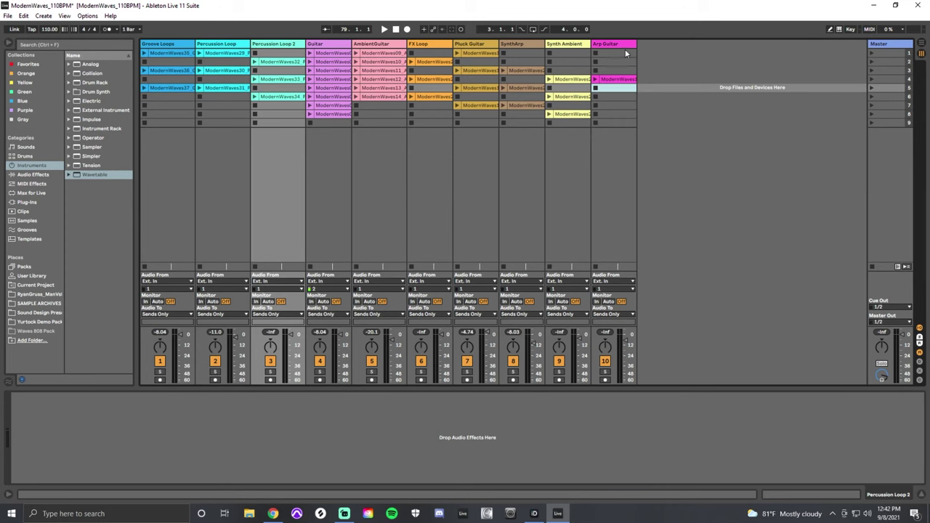
pyautogui.click(623, 48)
pyautogui.hotkey('ctrl', 't')
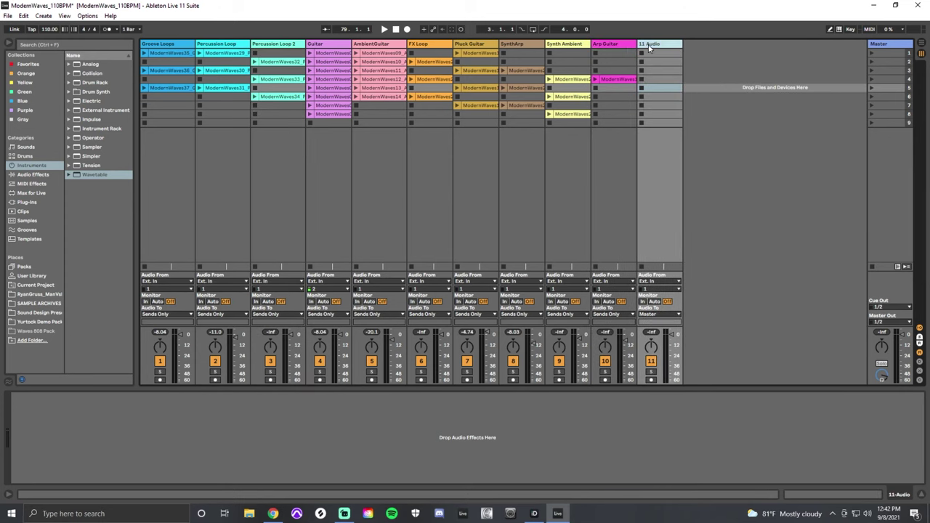
pyautogui.hotkey('ctrl', 'r')
pyautogui.write('MIX')
pyautogui.press('Return')
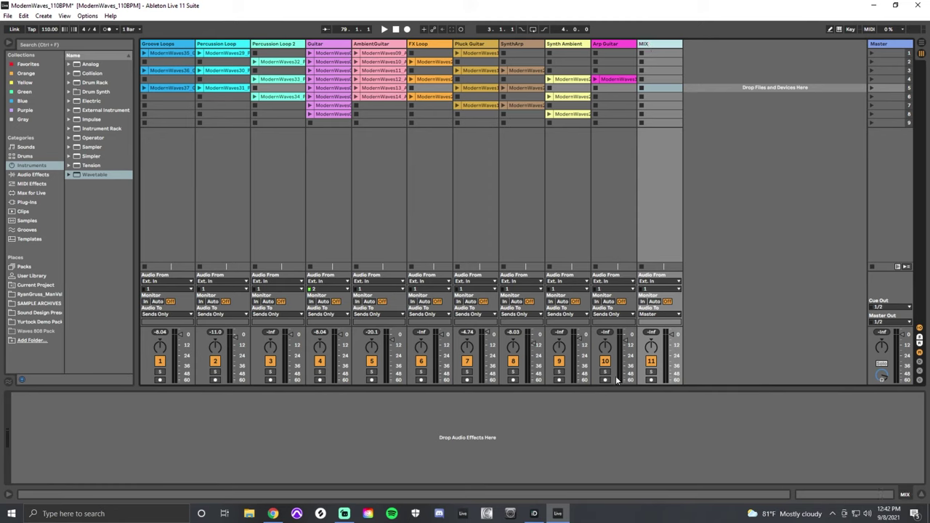
# - Select Groove Loops through Arp Guitar and set their Audio To output to MIX
pyautogui.click(605, 45)
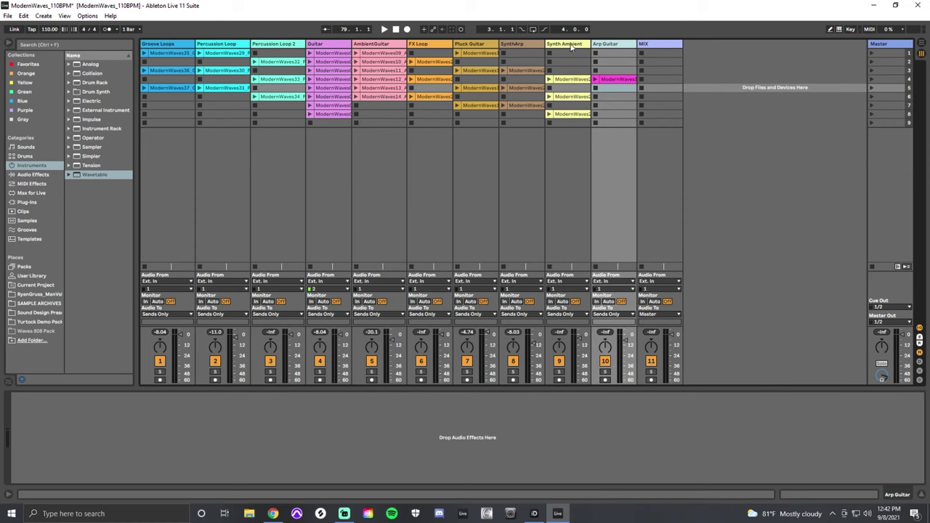
pyautogui.click(157, 45)
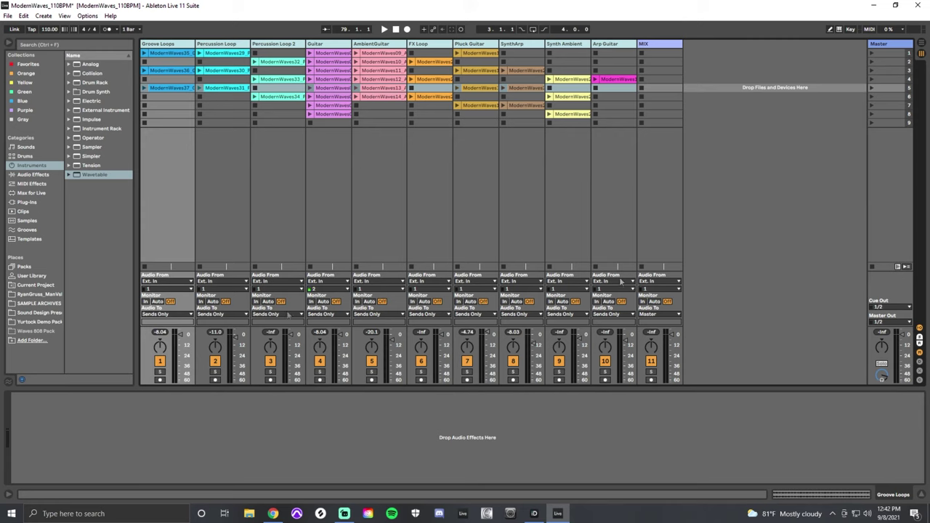
pyautogui.click(169, 314)
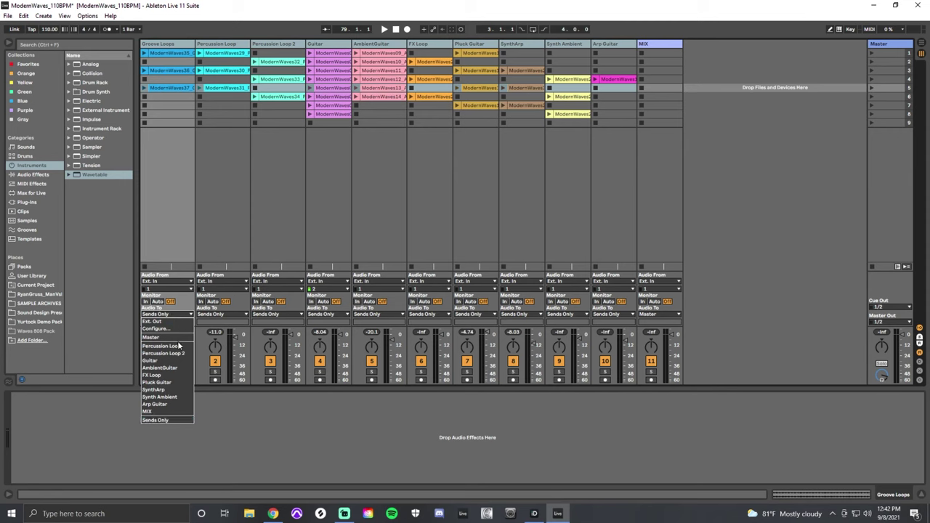
pyautogui.click(173, 411)
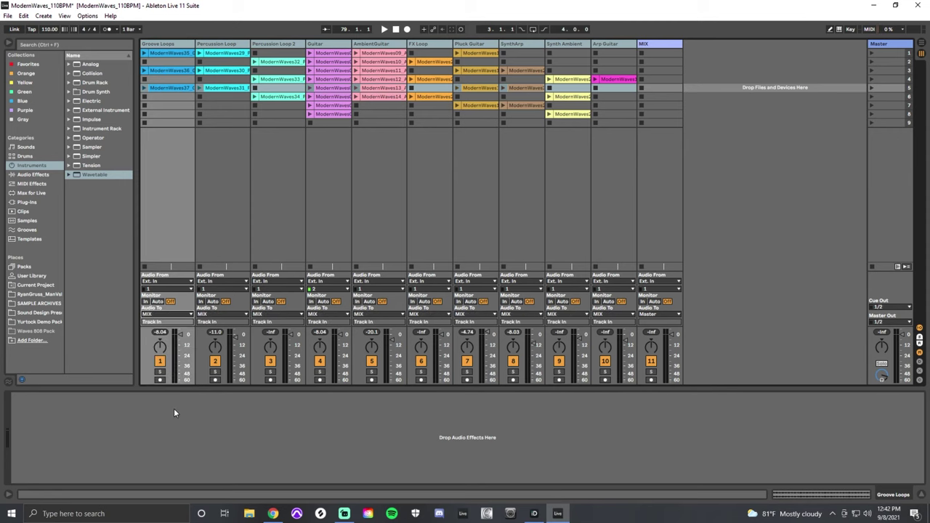
pyautogui.click(621, 45)
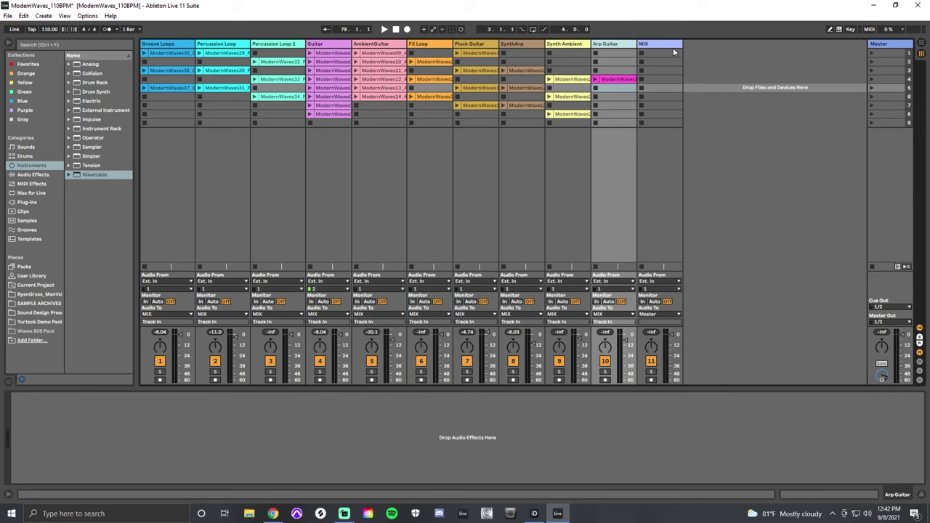
pyautogui.click(672, 46)
# - Record-arm the MIX track and switch its Monitor setting to Auto
pyautogui.click(621, 45)
pyautogui.click(173, 45)
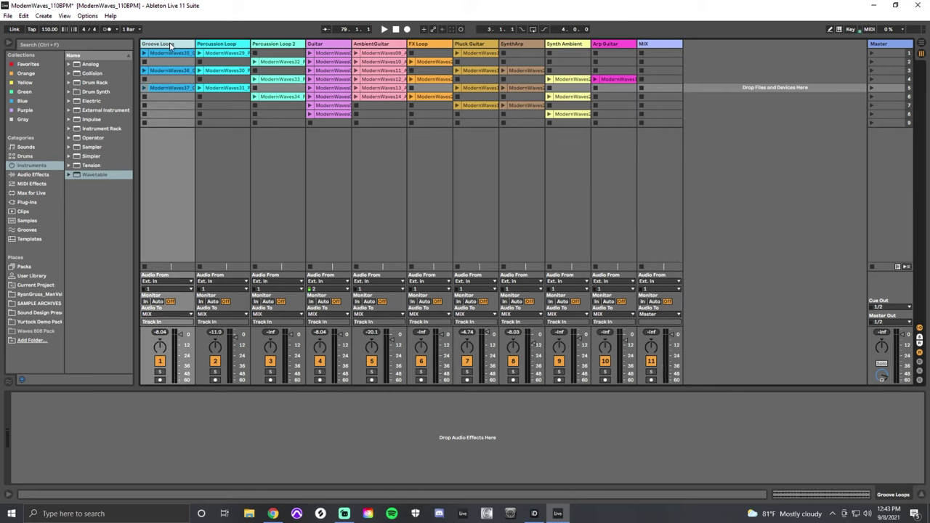
pyautogui.click(651, 379)
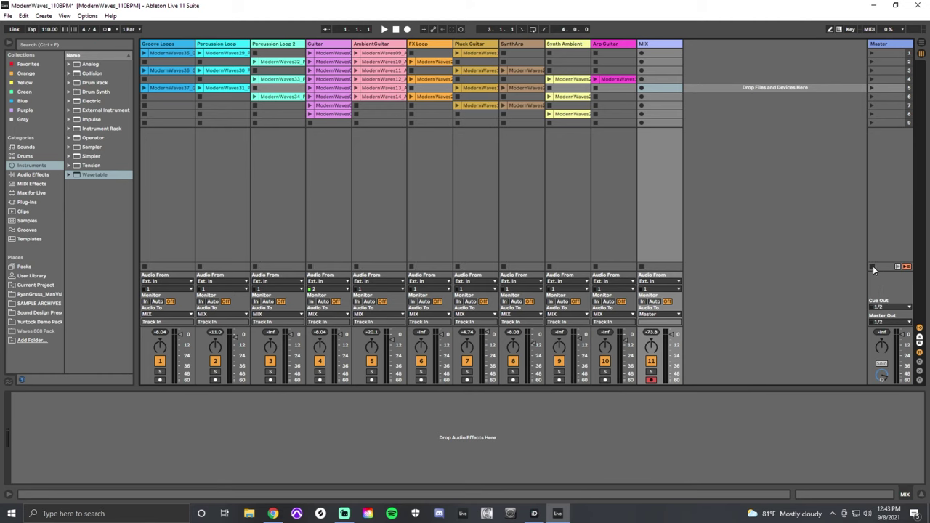
pyautogui.press('Tab')
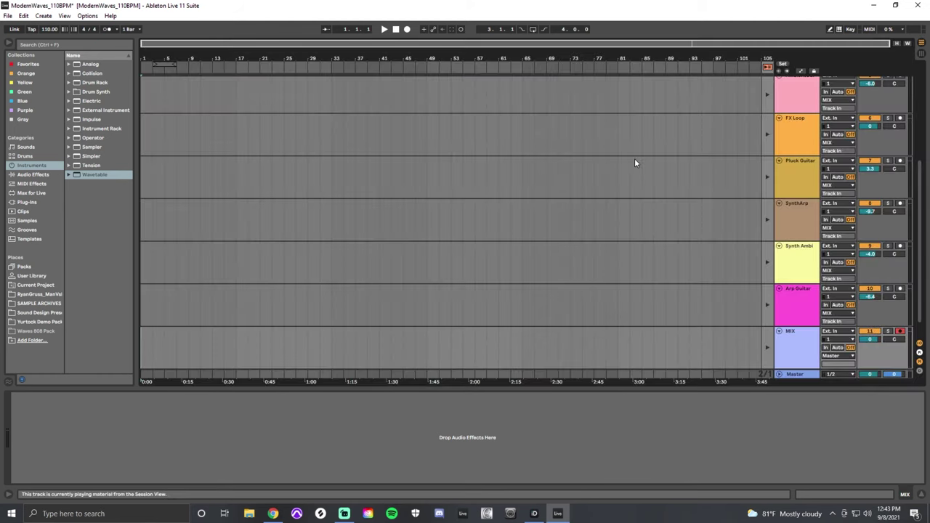
pyautogui.press('Tab')
pyautogui.press('space')
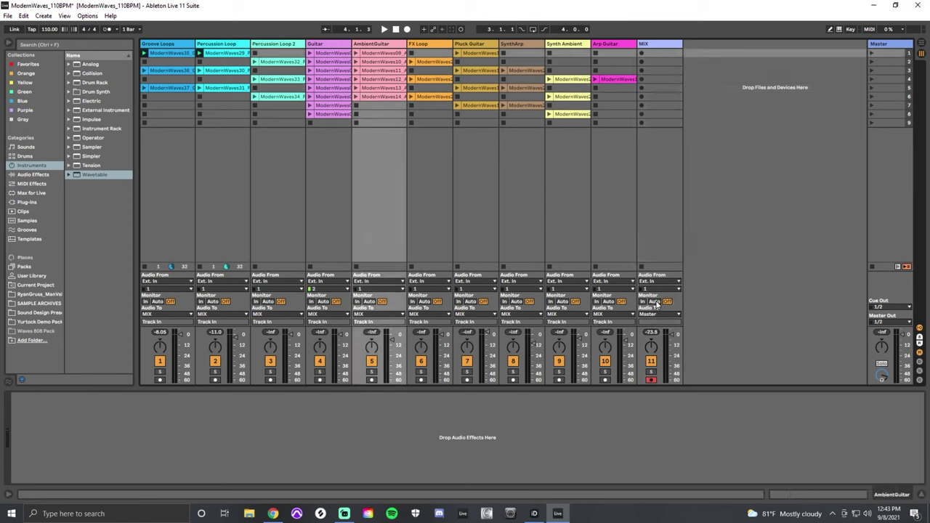
pyautogui.click(654, 302)
# - Start recording with a count-in, launch Groove Loops and both Percussion Loop clips, and check the arrangement
pyautogui.press('F9')
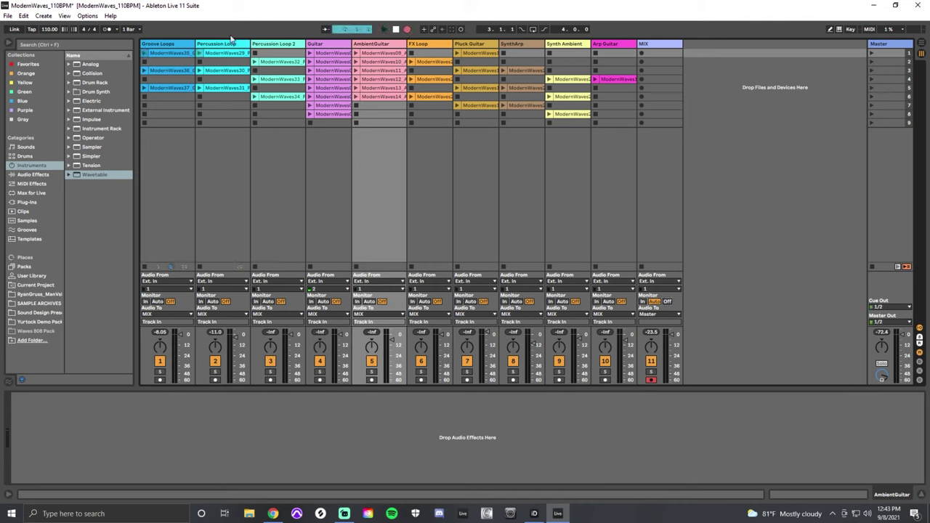
pyautogui.click(145, 53)
pyautogui.click(199, 53)
pyautogui.click(254, 61)
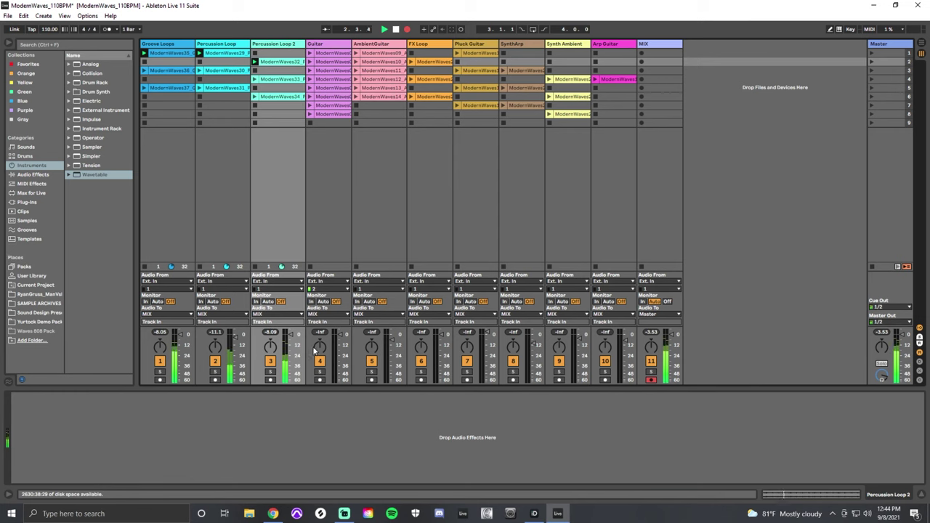
pyautogui.press('Tab')
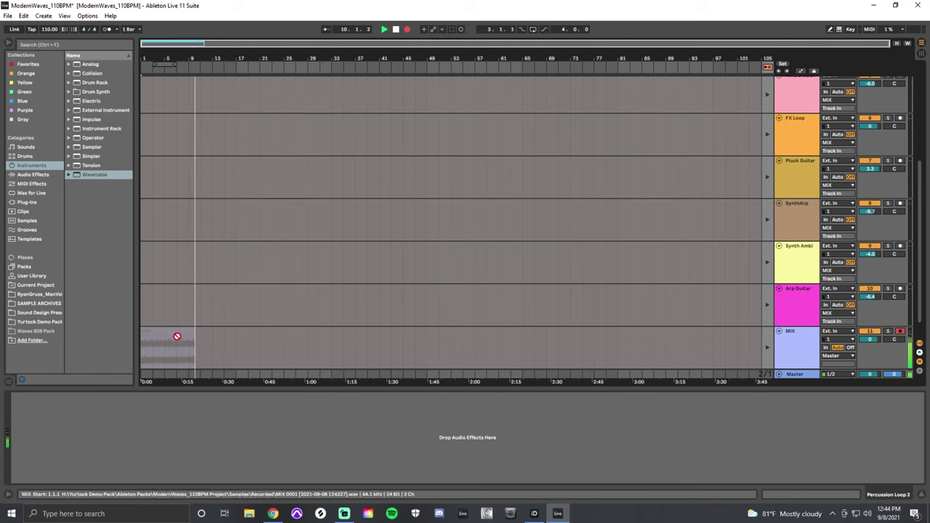
pyautogui.press('Tab')
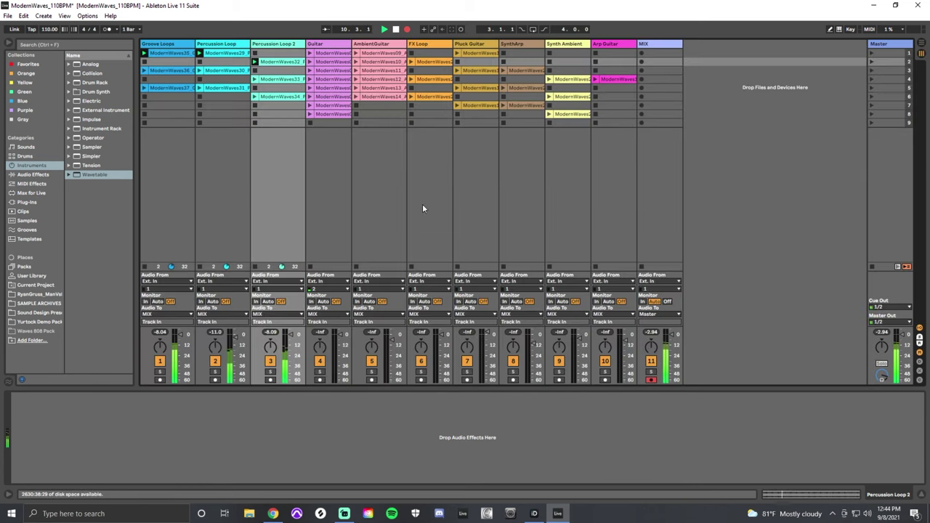
# - Launch Pluck Guitar, AmbientGuitar, Guitar, FX Loop and Synth Ambient clips, then switch FX Loop and Pluck Guitar clips
pyautogui.click(457, 105)
pyautogui.click(355, 53)
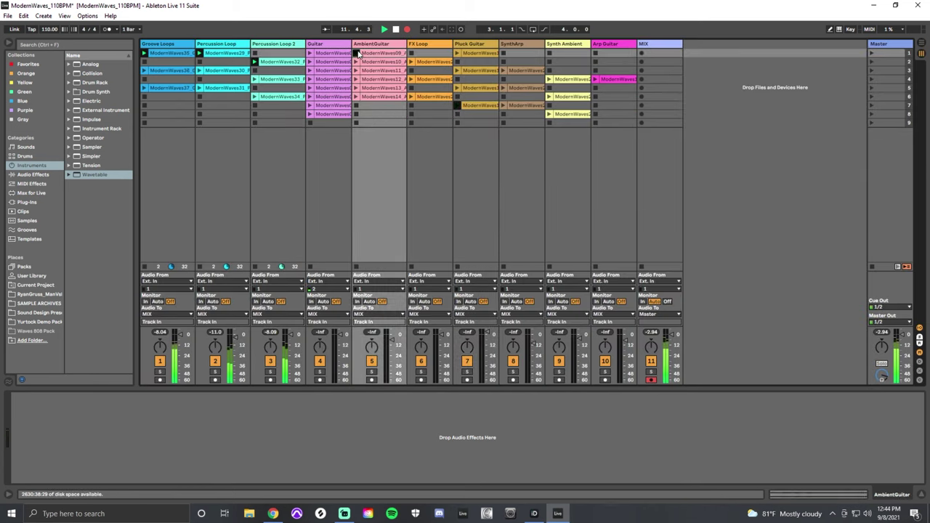
pyautogui.click(311, 62)
pyautogui.click(411, 79)
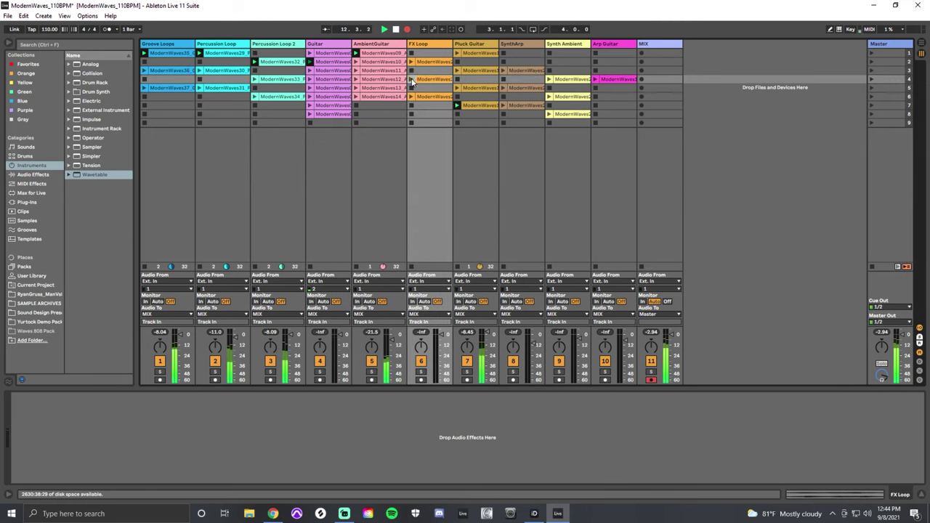
pyautogui.click(549, 79)
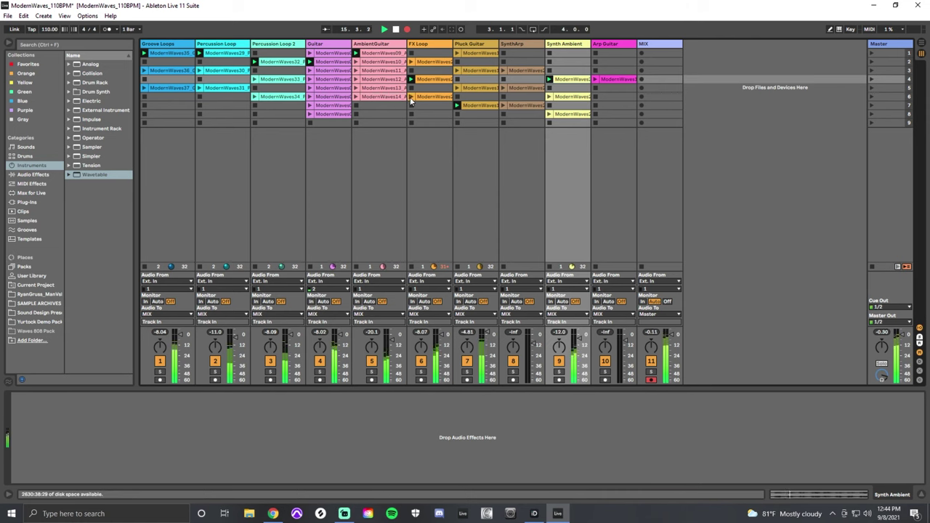
pyautogui.click(411, 97)
pyautogui.click(456, 62)
pyautogui.click(458, 54)
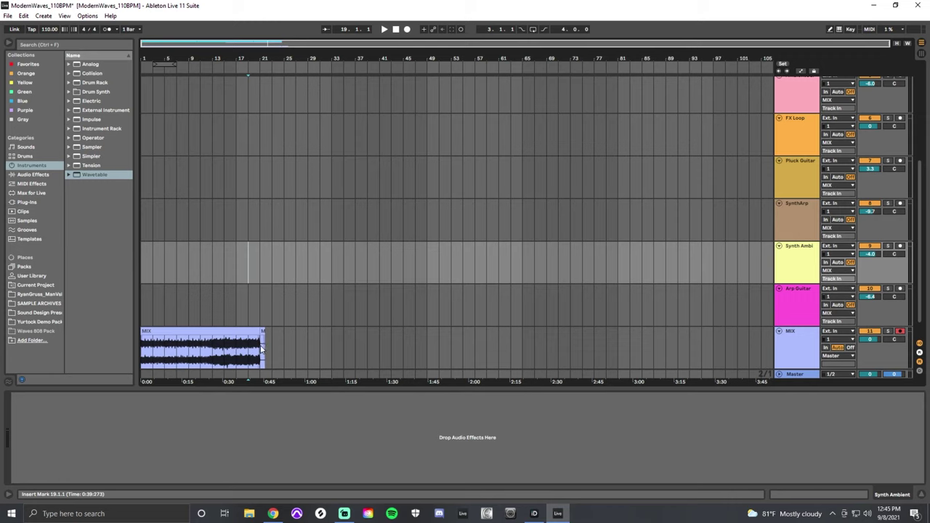
# - Select the recorded MIX clip, delete bars 65–71, then undo to restore its ending
pyautogui.moveTo(260, 349); pyautogui.dragTo(282, 351)
pyautogui.click(202, 332)
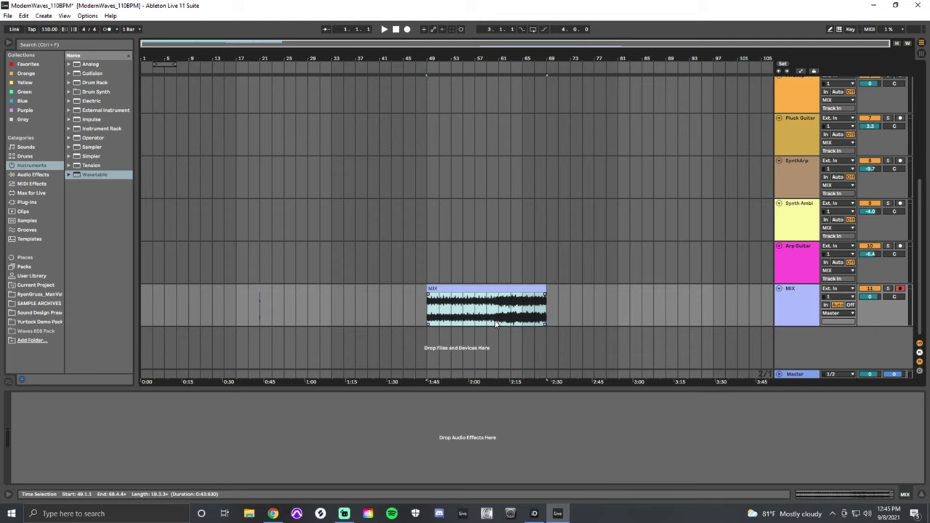
pyautogui.moveTo(522, 305); pyautogui.dragTo(559, 305)
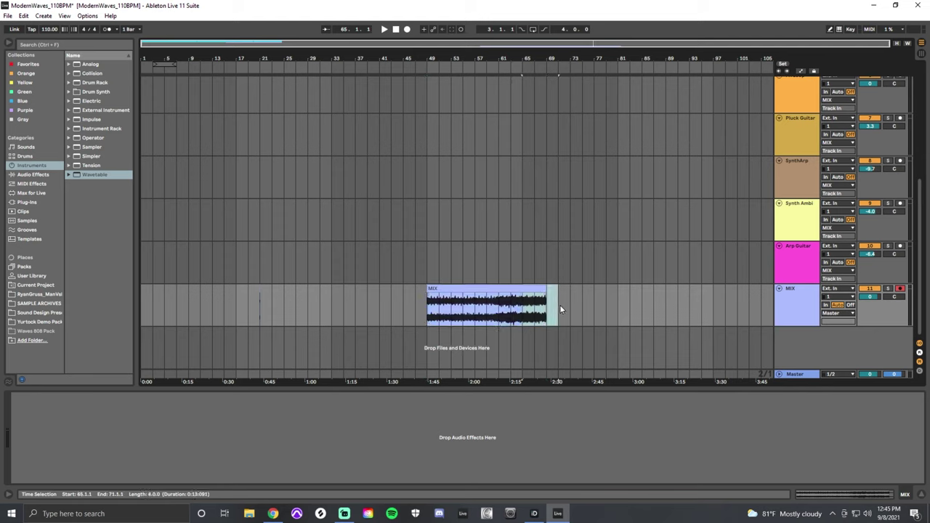
pyautogui.press('Delete')
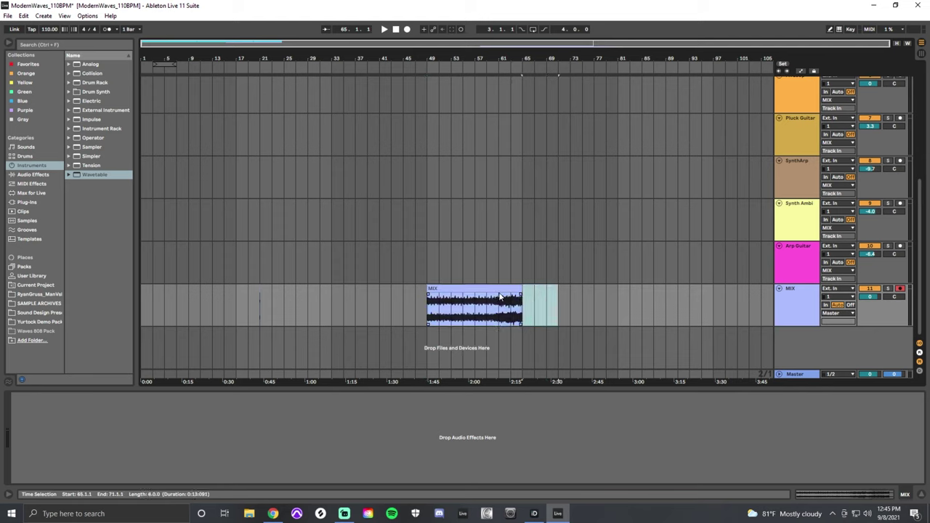
pyautogui.hotkey('ctrl', 'z')
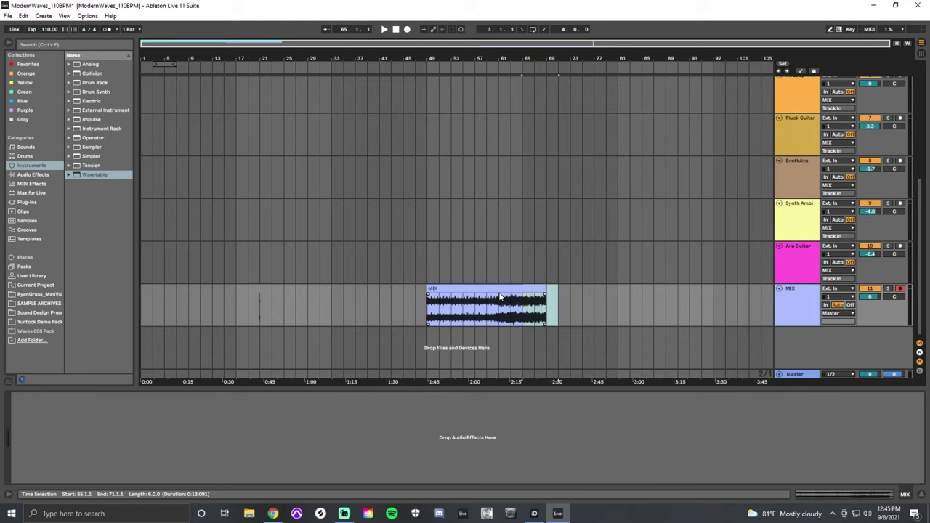
# - Switch back to Session View, showing the MIX track beside the ten loop tracks
pyautogui.press('Tab')
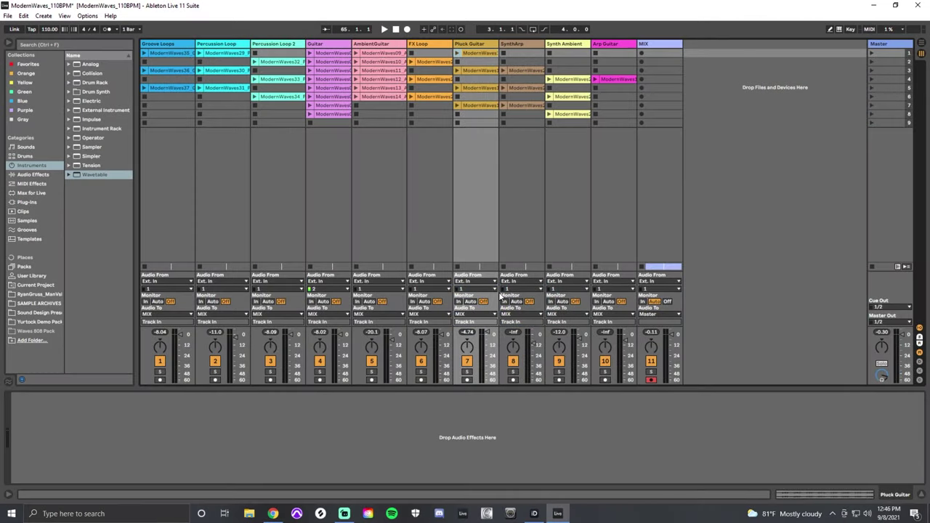